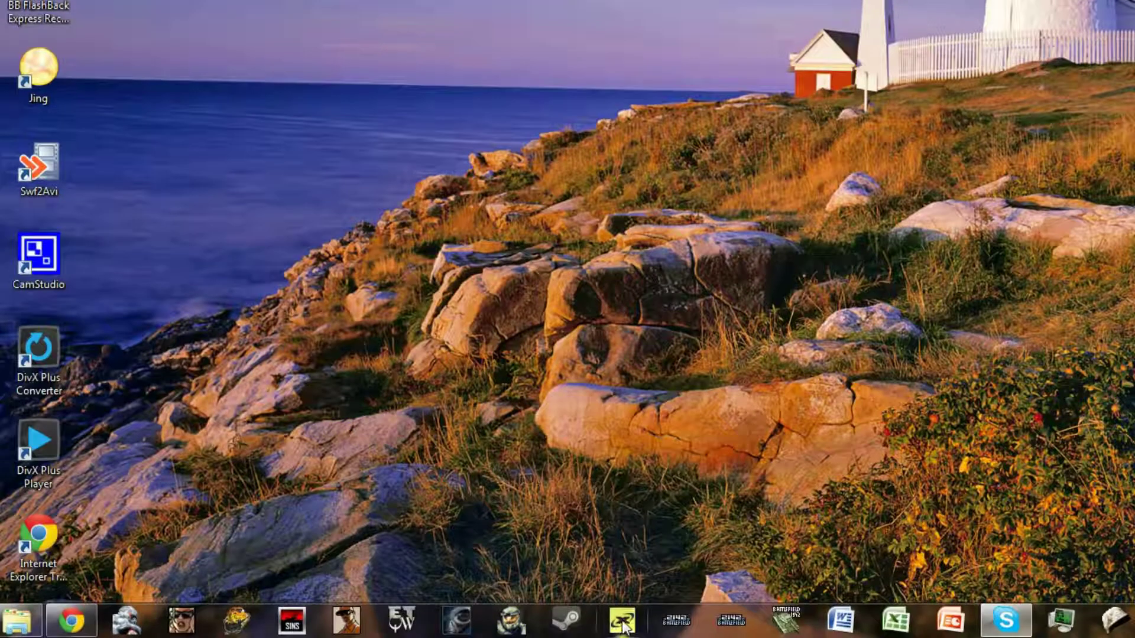
Open Xfire and bring up the game detection settings in its options
left_click(622, 620)
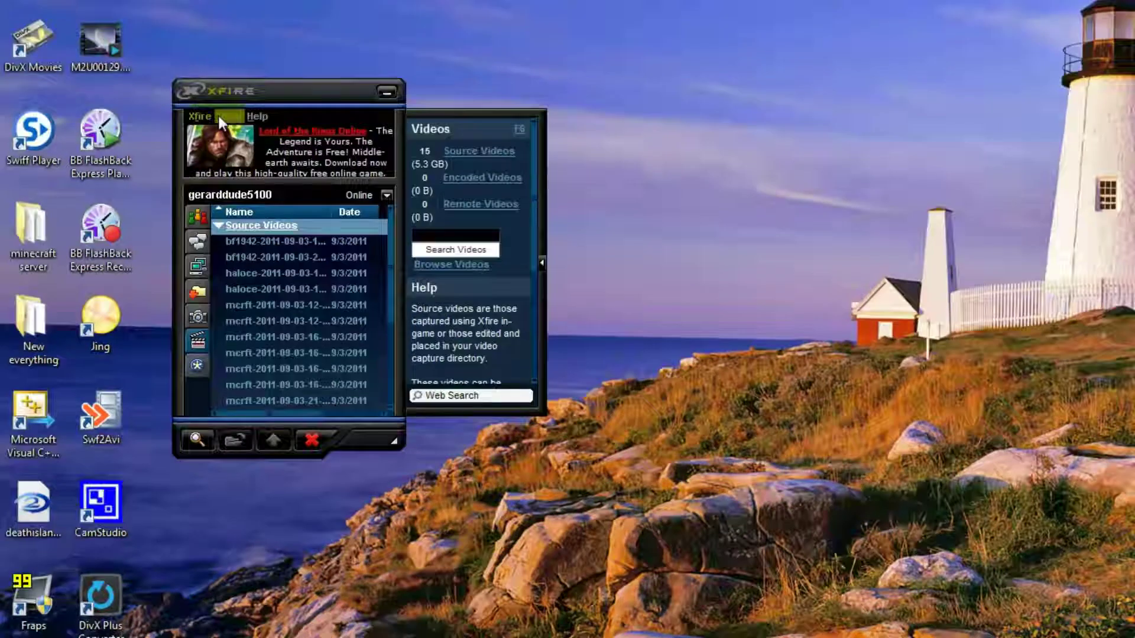
left_click(220, 116)
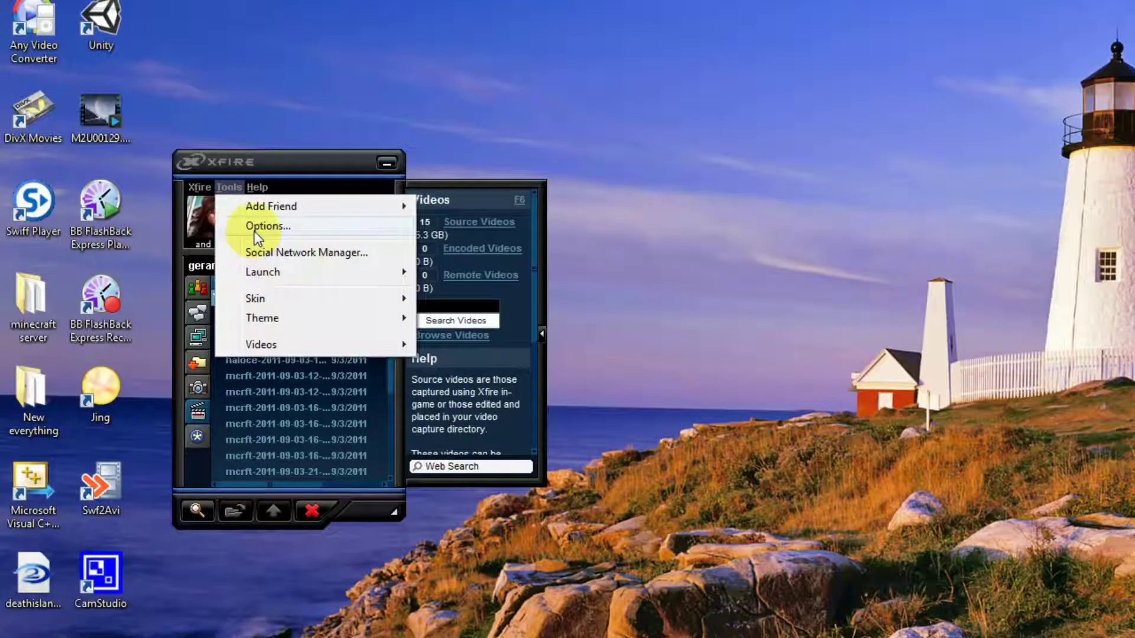
left_click(266, 227)
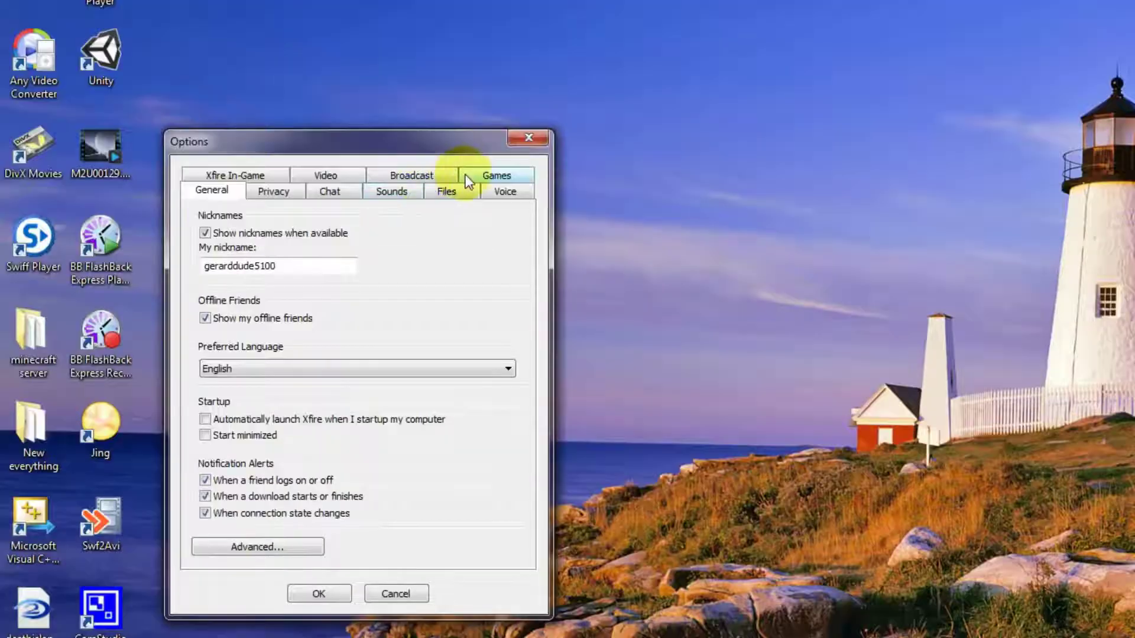
left_click(473, 142)
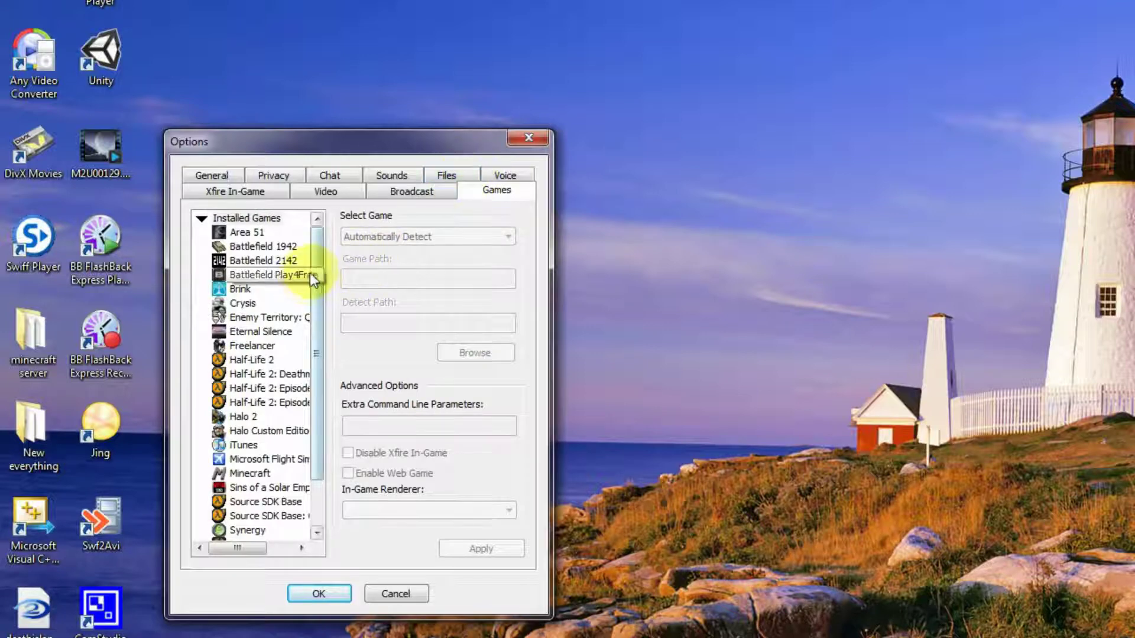
Look through the Not Installed games for Minecraft, checking the titles beginning with M, and return to the installed games
left_click_drag(313, 236, 315, 311)
left_click(203, 531)
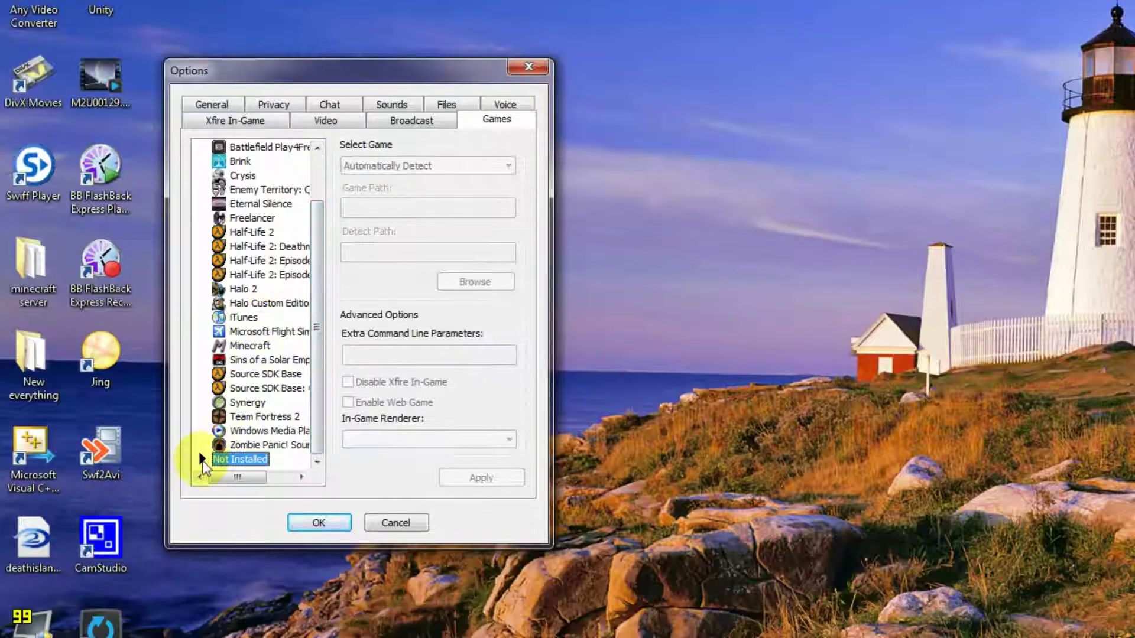
left_click(202, 460)
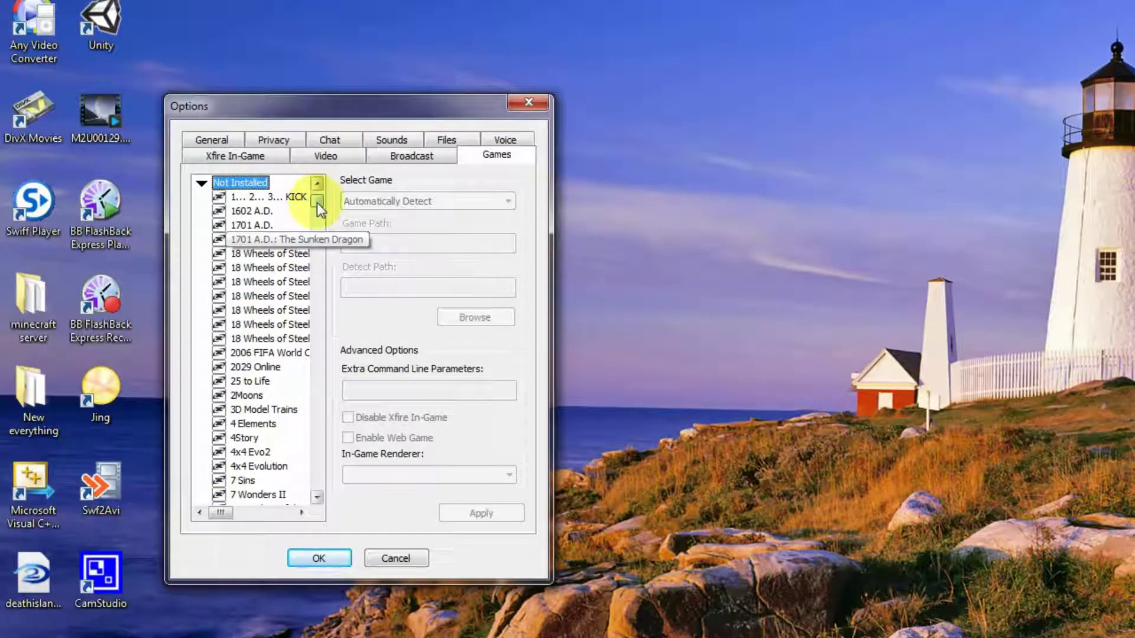
left_click_drag(317, 203, 317, 357)
left_click(287, 340)
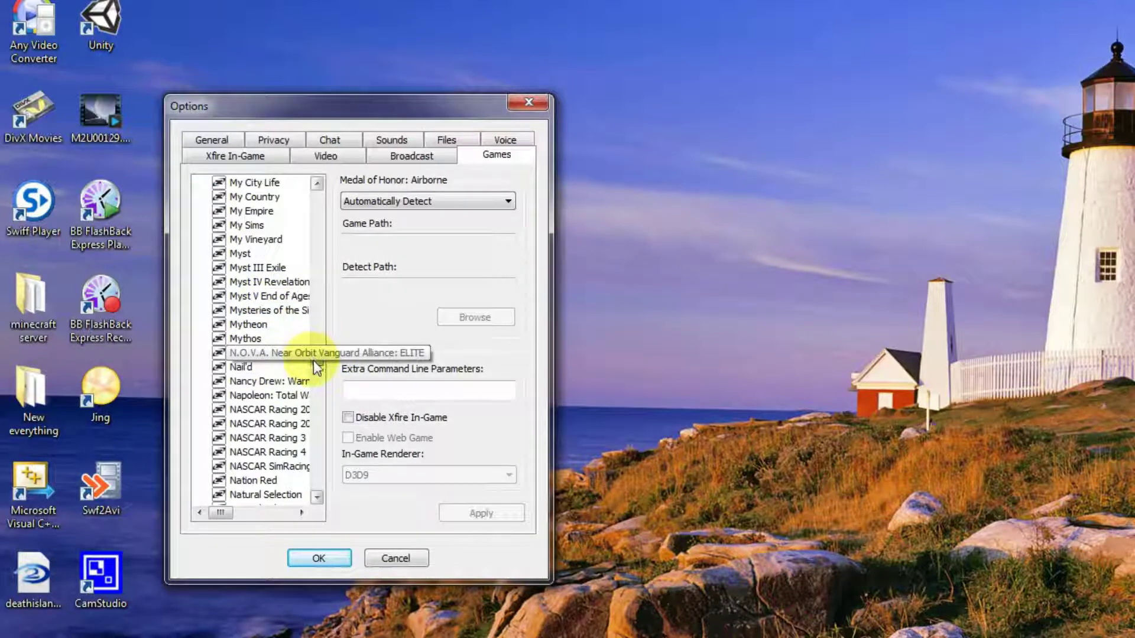
left_click_drag(315, 360, 314, 353)
left_click(253, 240)
left_click(249, 311)
left_click(238, 267)
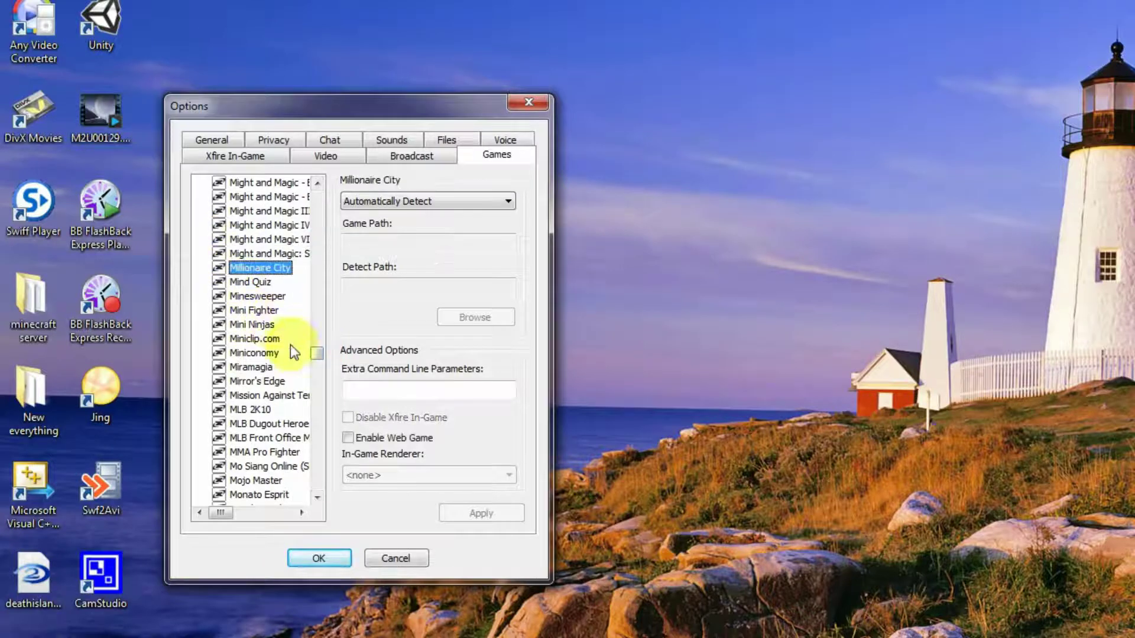
left_click_drag(322, 360, 327, 194)
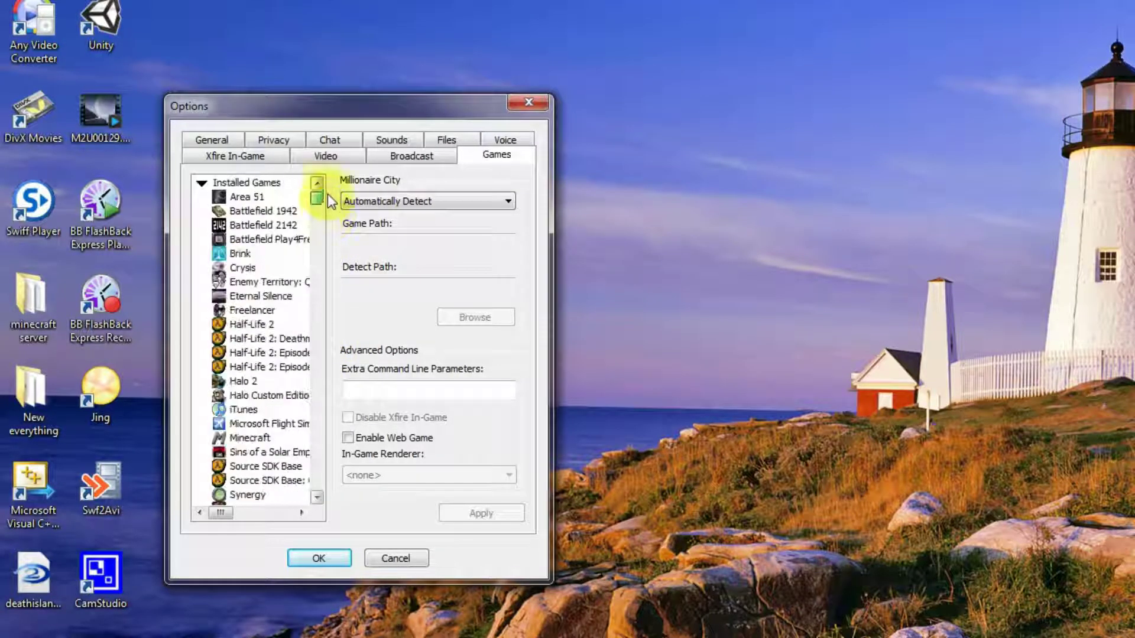
Set the installed game Minecraft to Manual Detect with Minecraft.exe from the Downloads folder as its executable, and apply the options
left_click(243, 437)
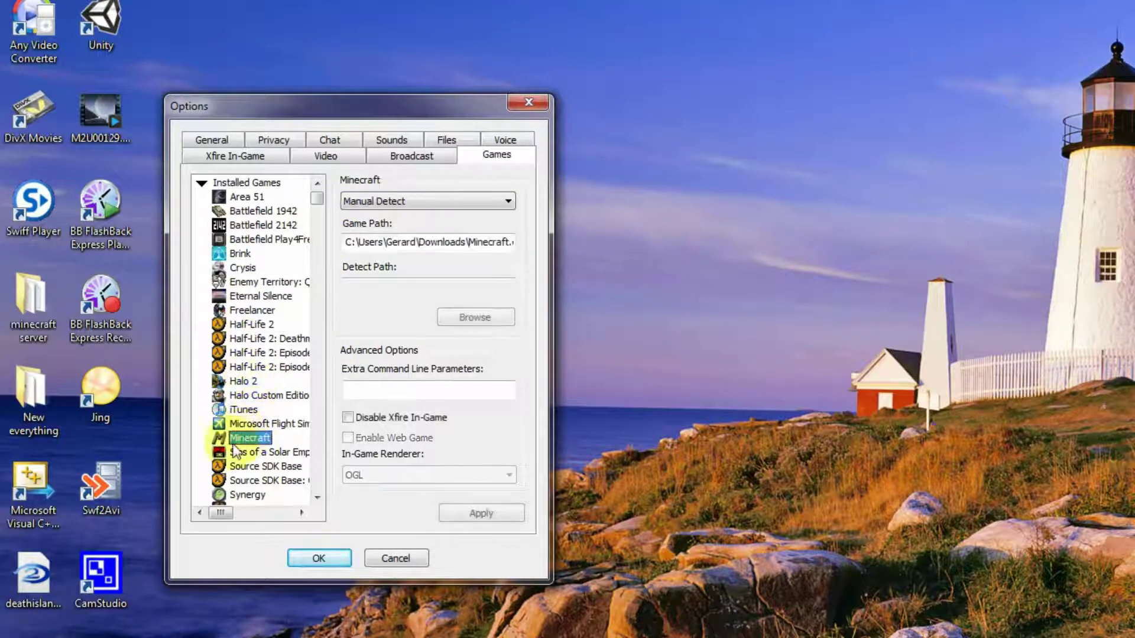
left_click(421, 204)
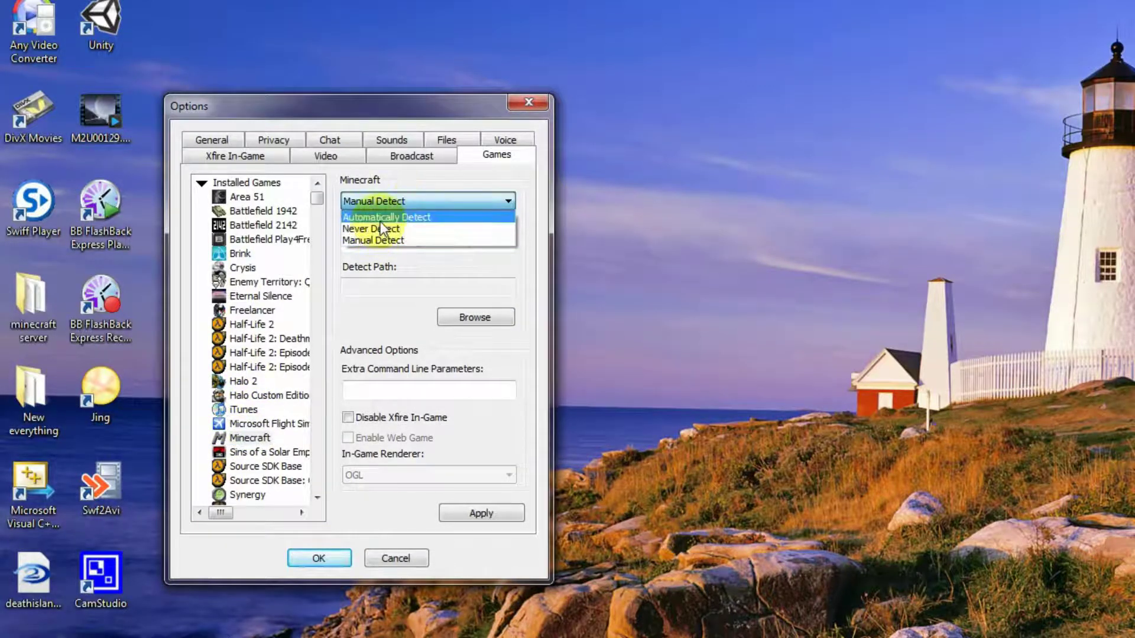
left_click(383, 240)
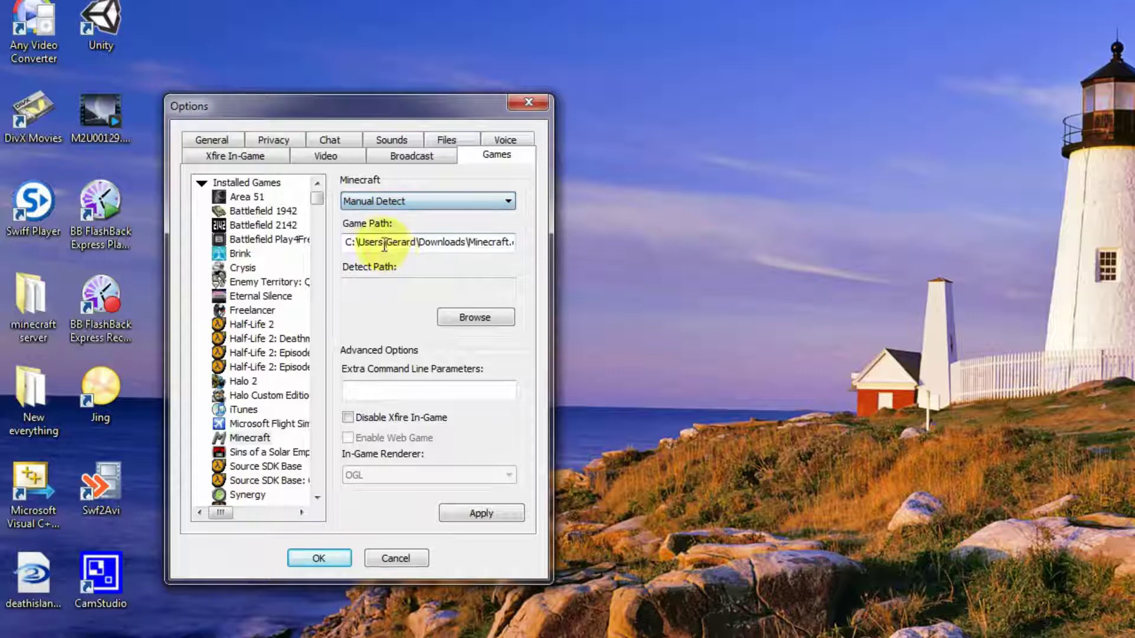
left_click(481, 320)
left_click(298, 205)
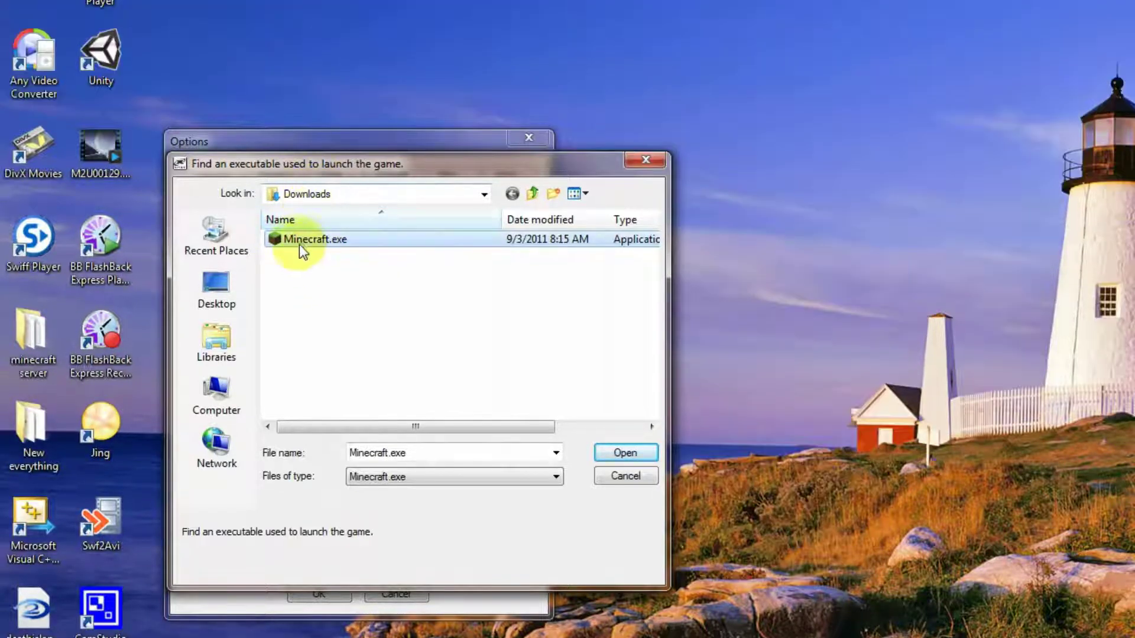
double_click(299, 240)
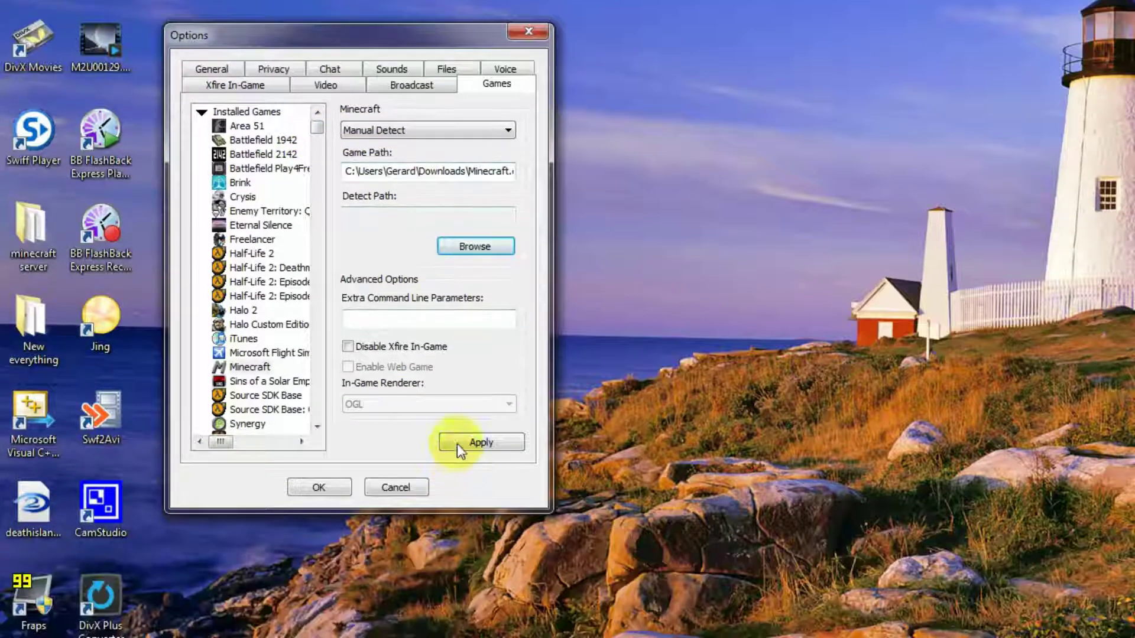
left_click(481, 513)
left_click(319, 558)
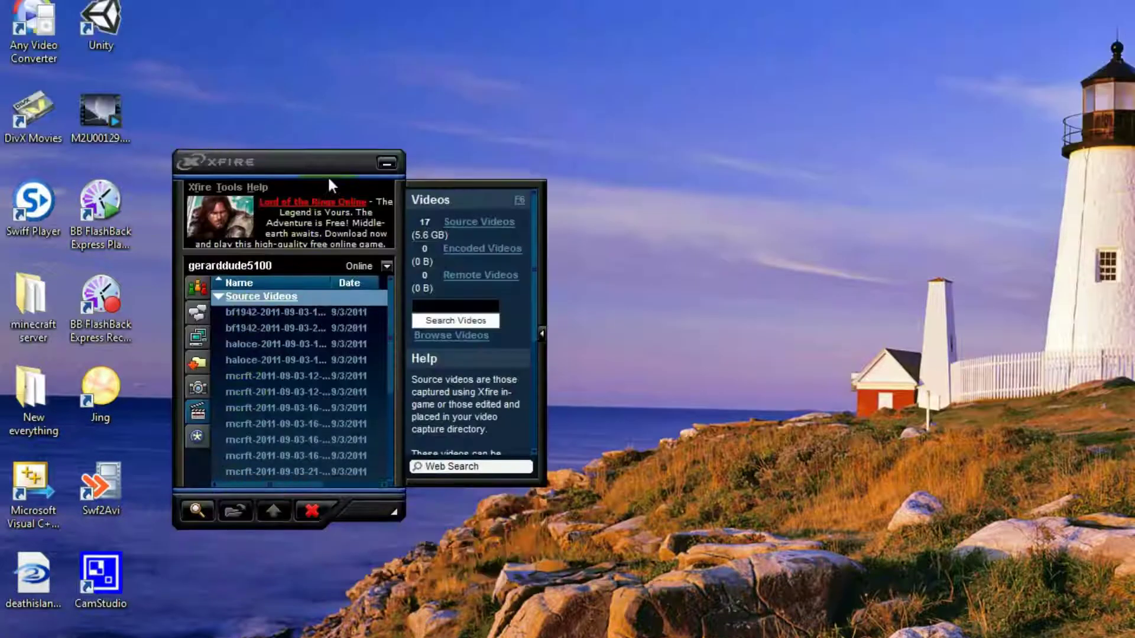
Launch Minecraft through Xfire and log in with the credentials already filled in
left_click(386, 57)
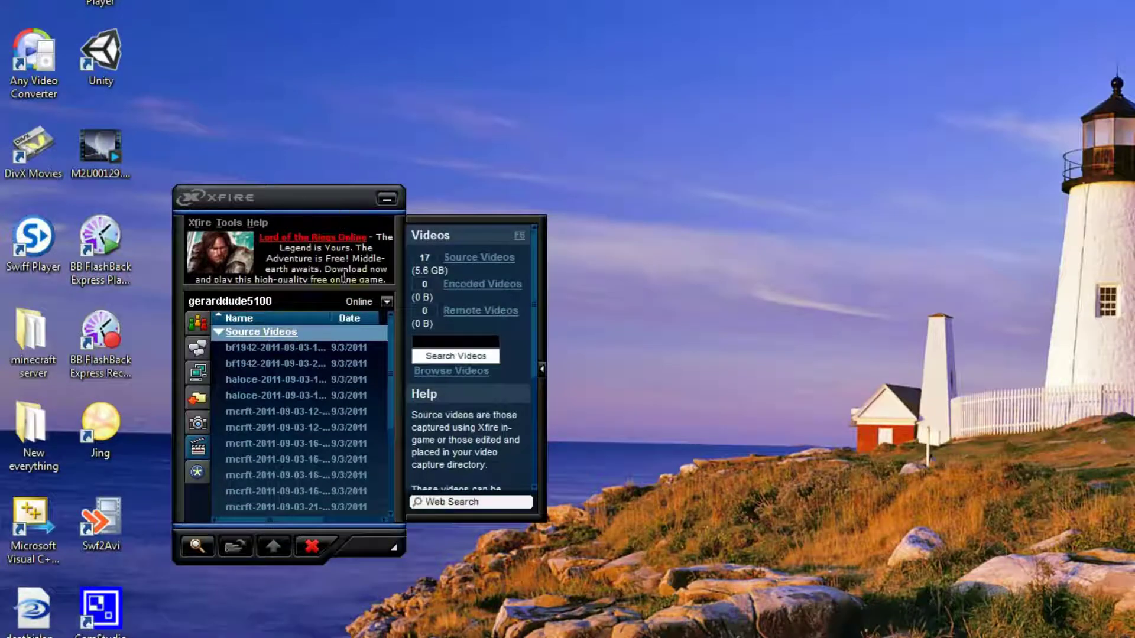
left_click(229, 222)
mouse_move(280, 309)
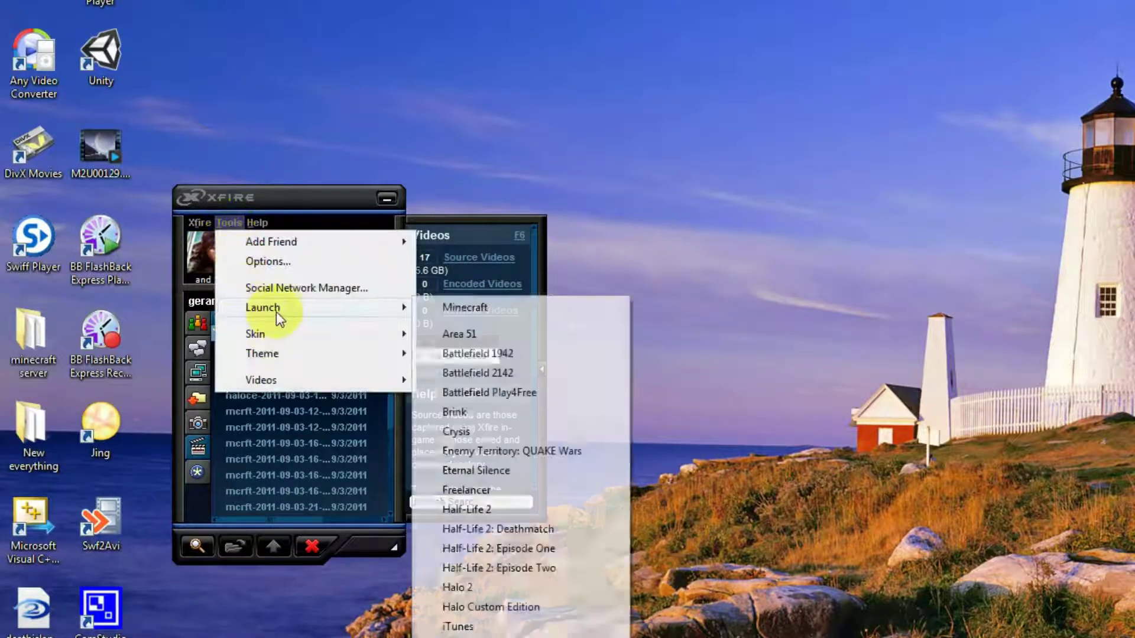
left_click(446, 308)
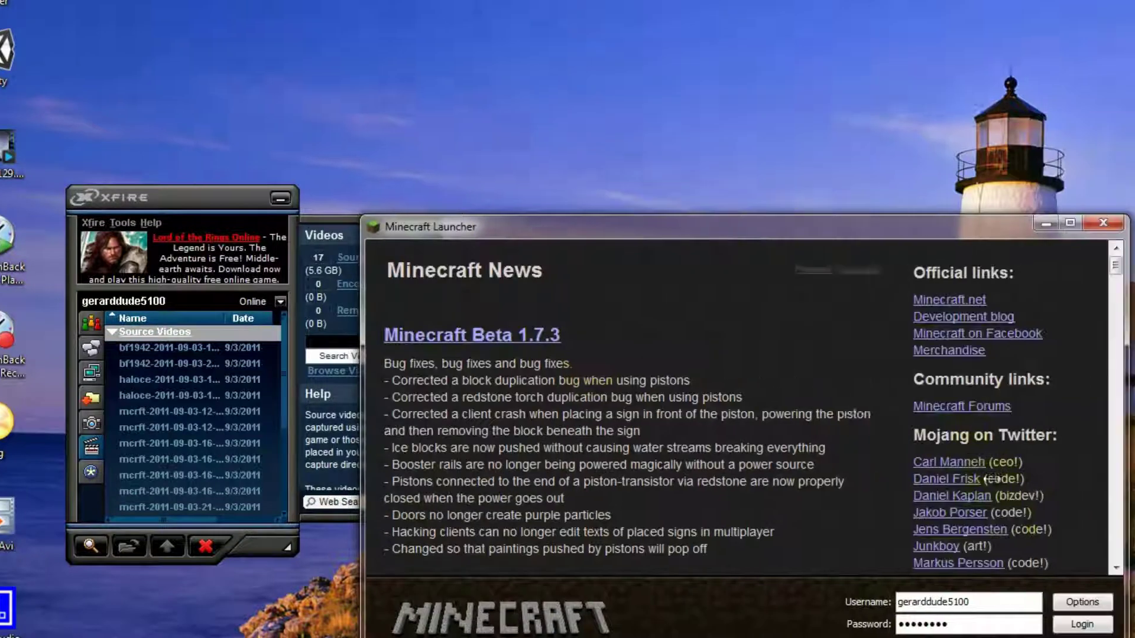
left_click(1064, 623)
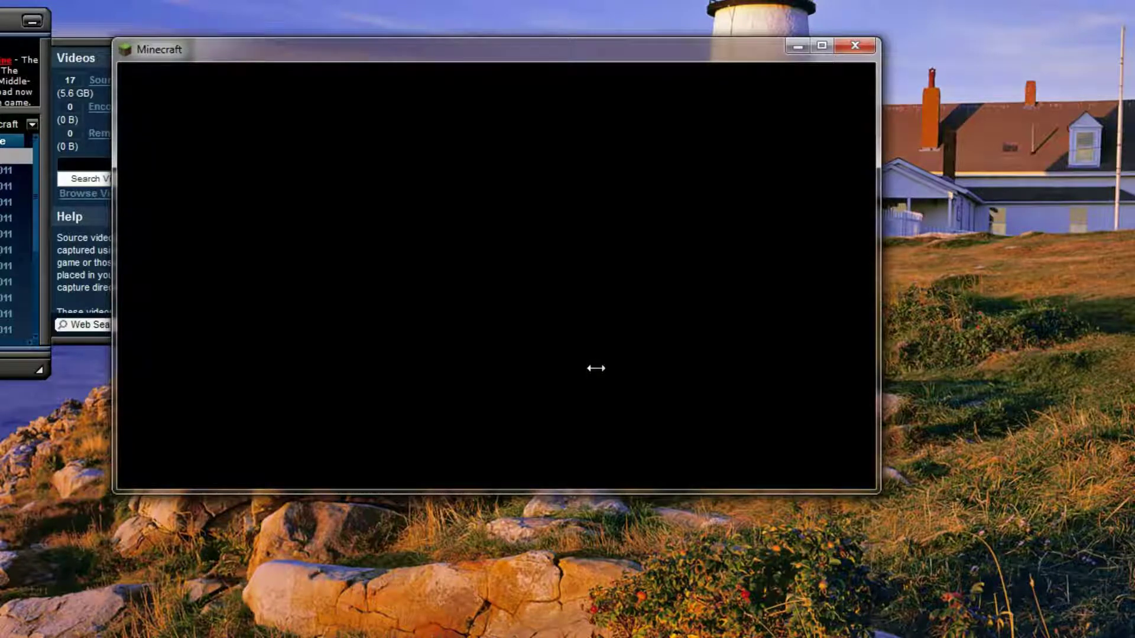
Load the singleplayer world saved as "New World-" (1.3 MB)
left_click(596, 368)
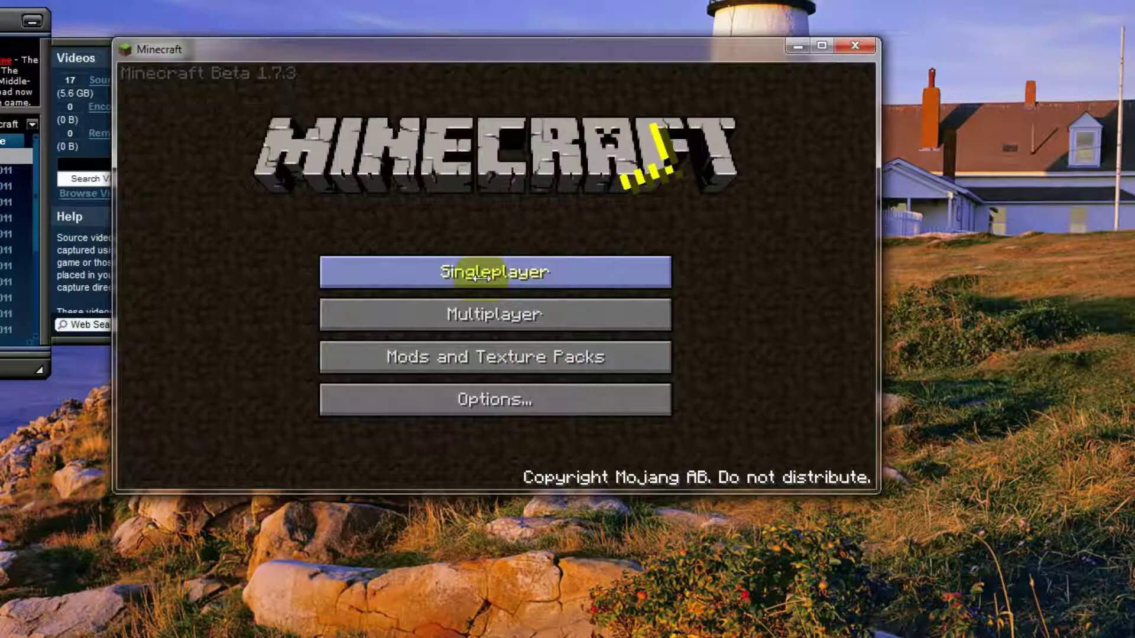
left_click(479, 280)
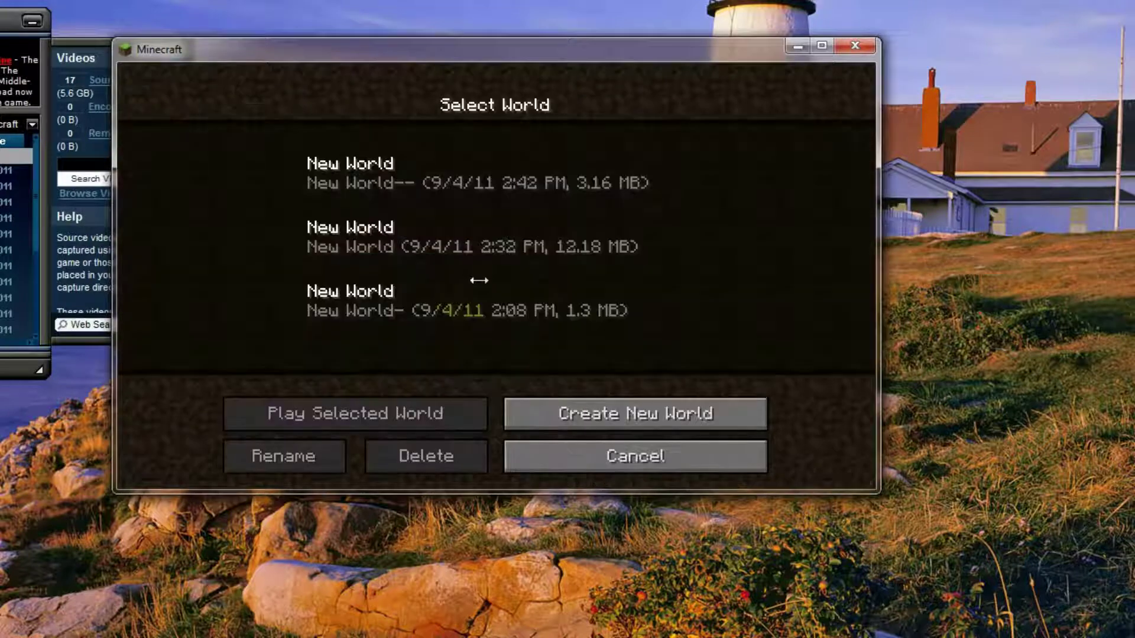
left_click(422, 310)
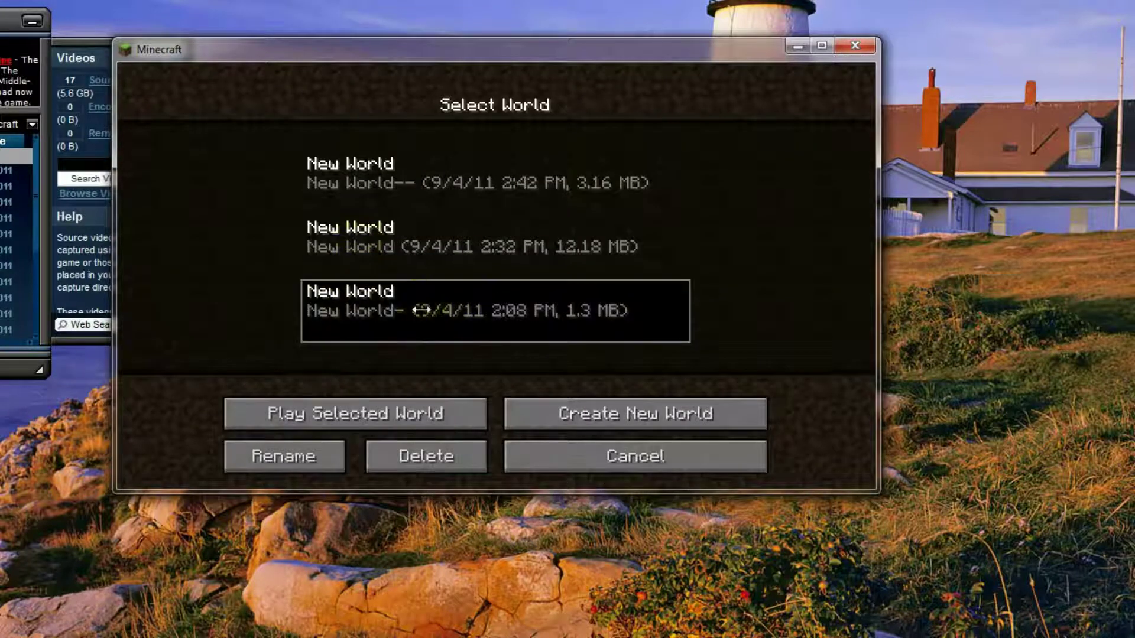
double_click(422, 310)
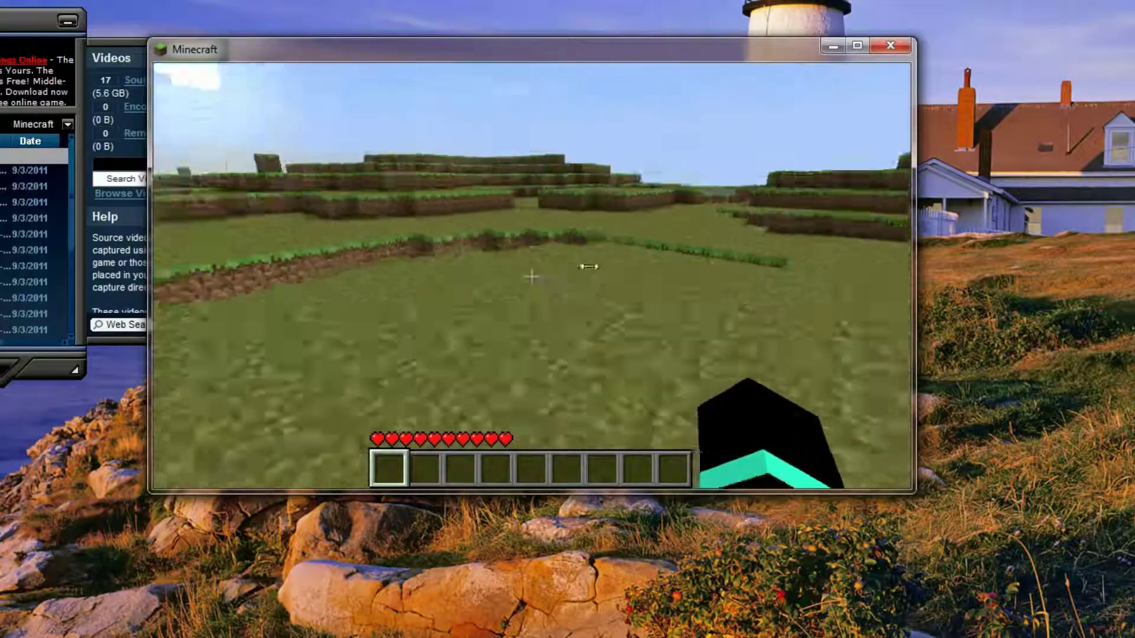
Walk forward across the grassy field in the Minecraft world and pause the game
left_click(498, 276)
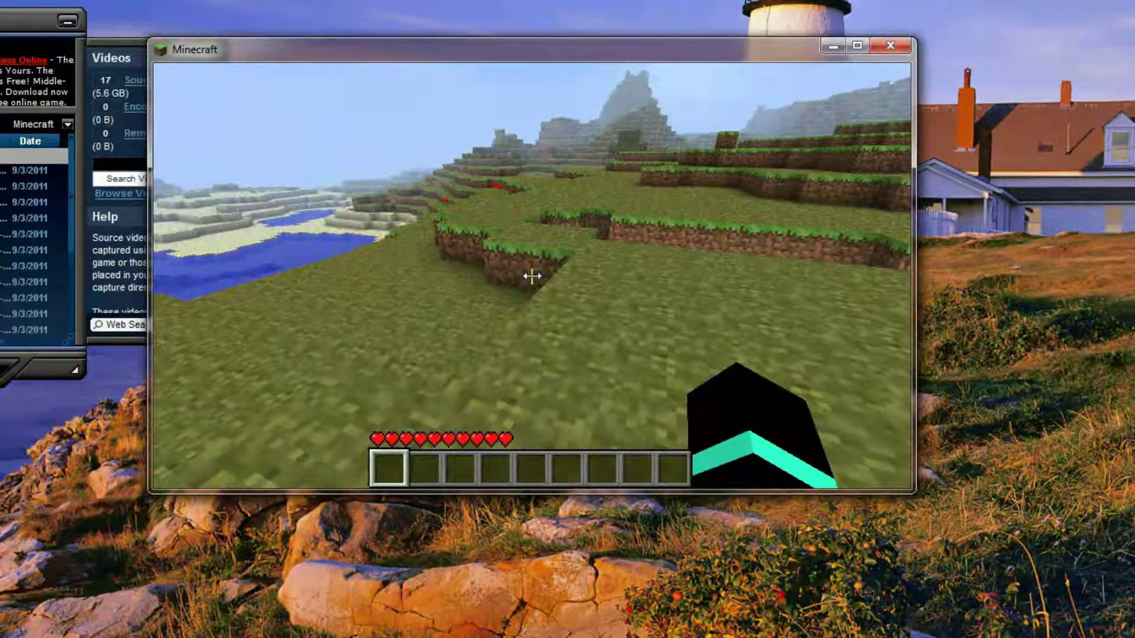
key("F5")
key("F5")
key("w")
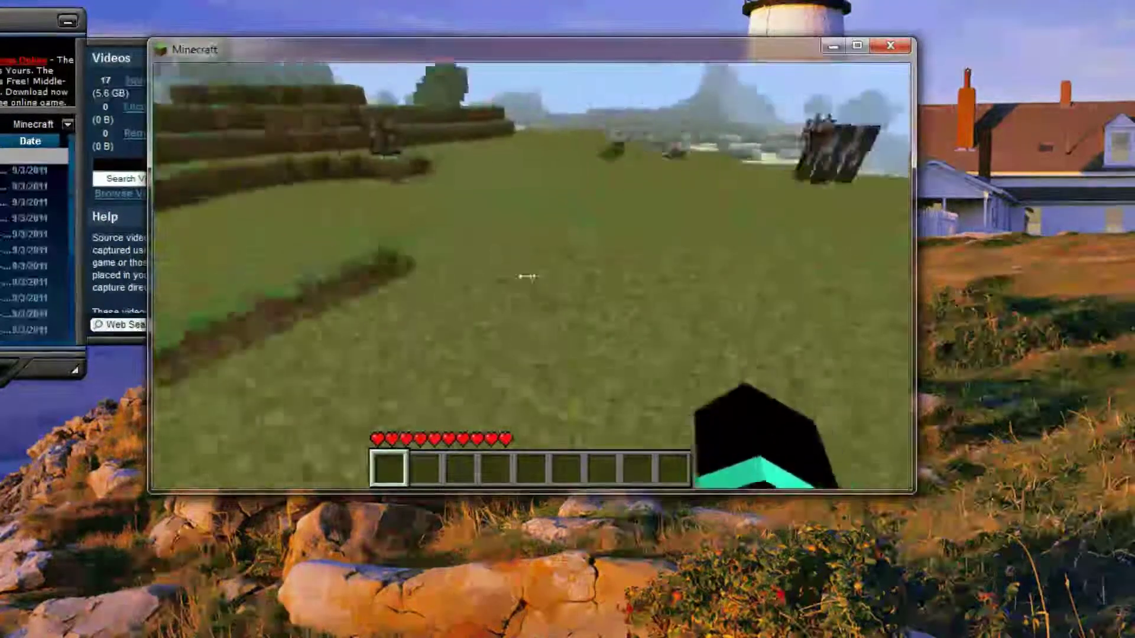
key("w")
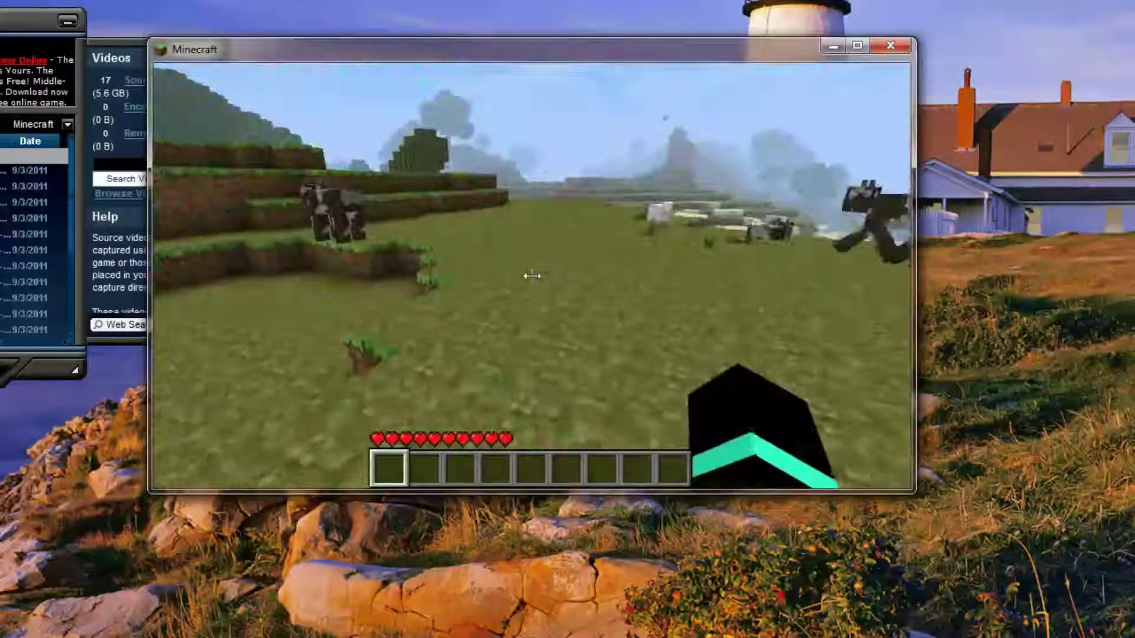
key("Escape")
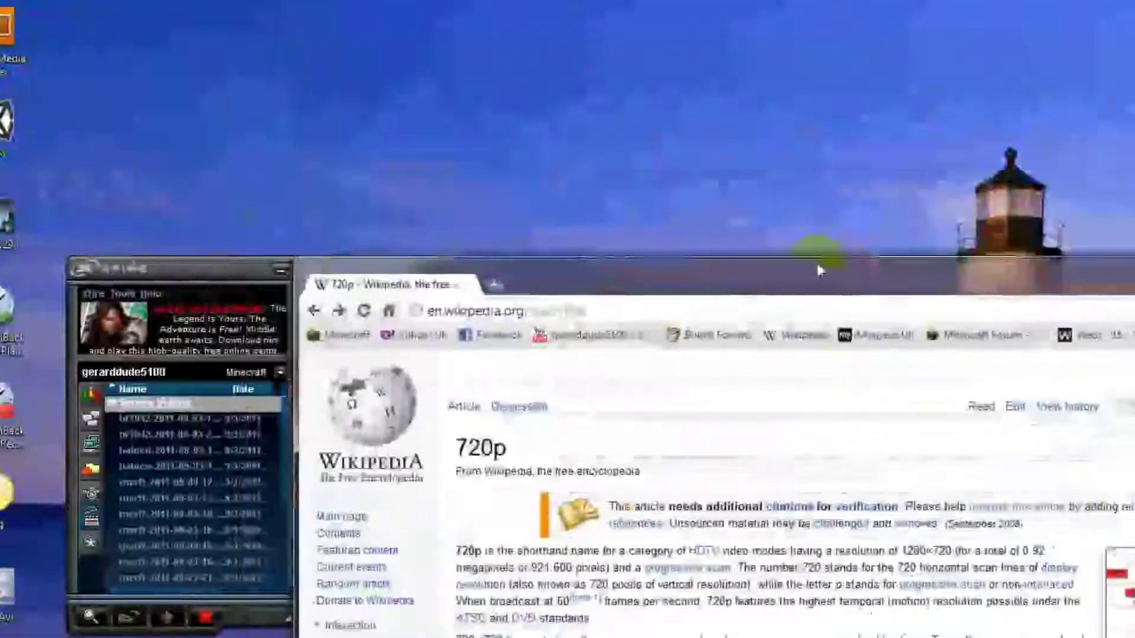
Switch to the Chrome browser, search for "fraps", view the download page on the Fraps website, and close the browser
left_click_drag(819, 271, 762, 235)
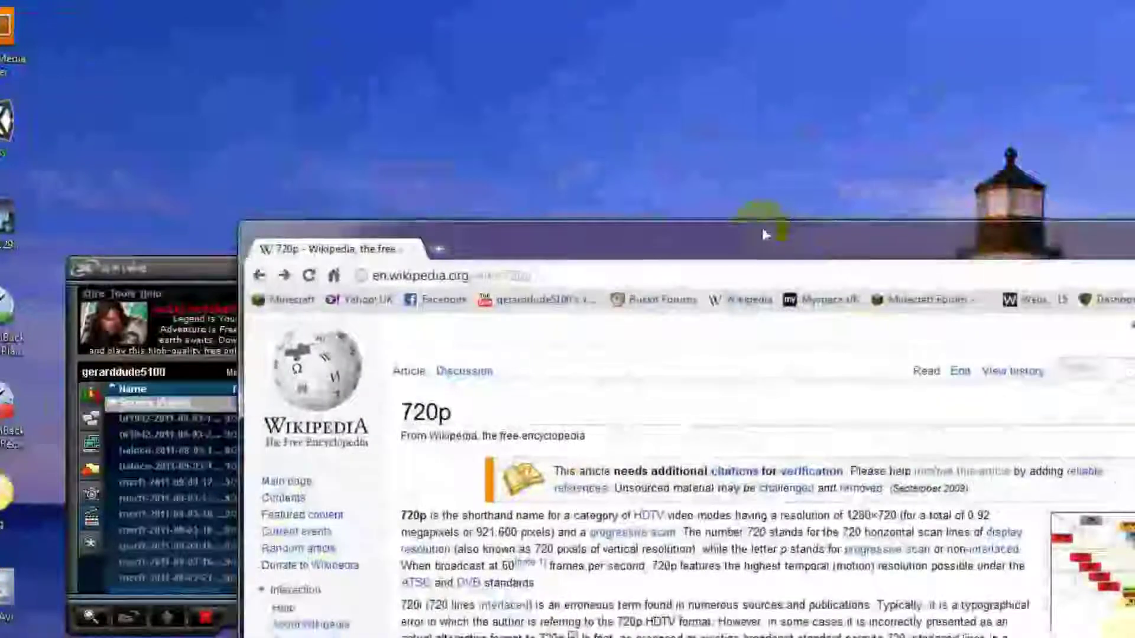
left_click(664, 273)
type("fraps")
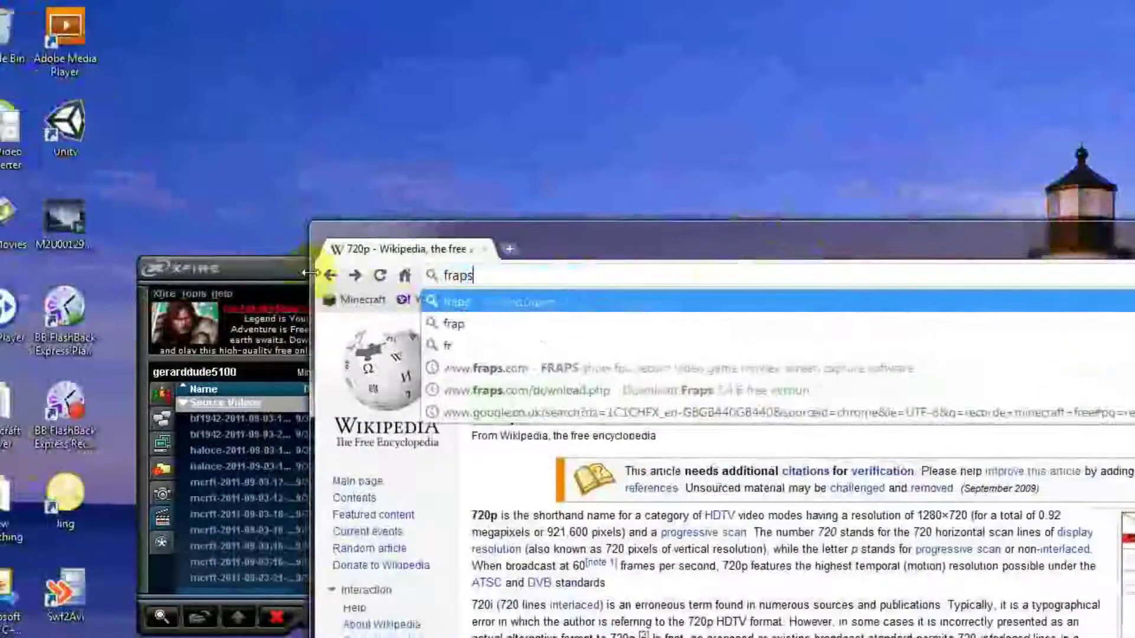
key("Return")
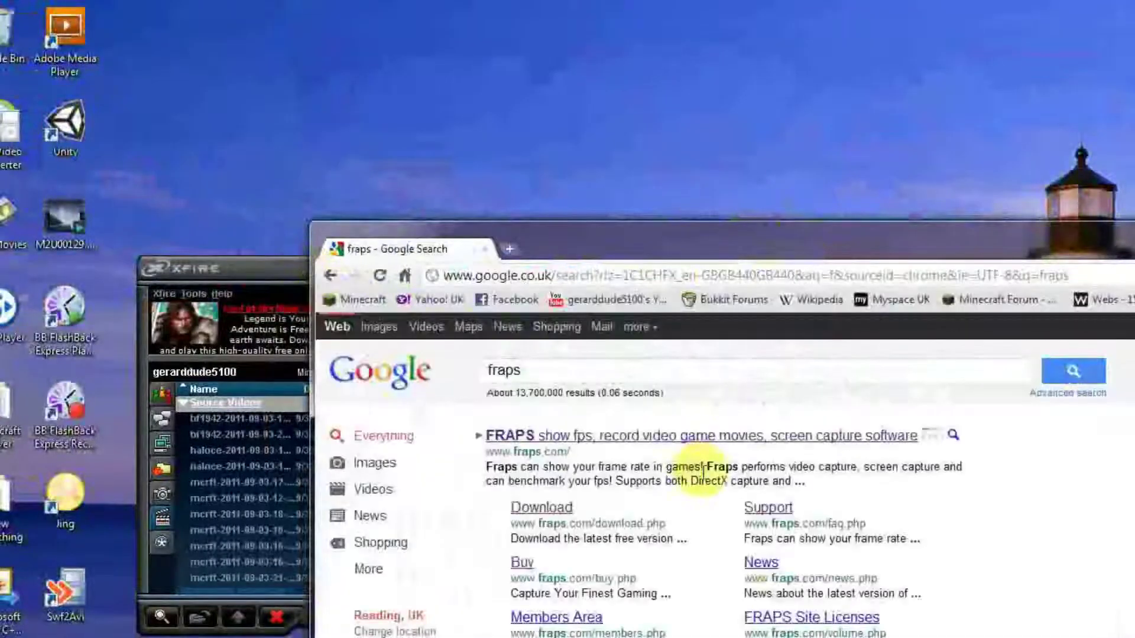
left_click(712, 438)
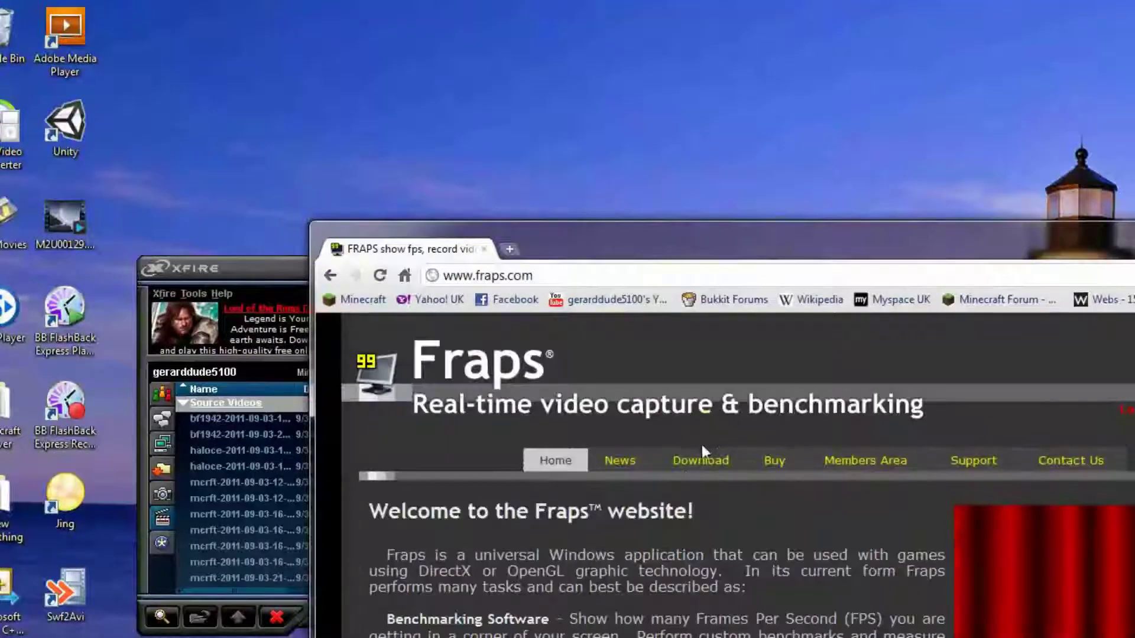
left_click(691, 466)
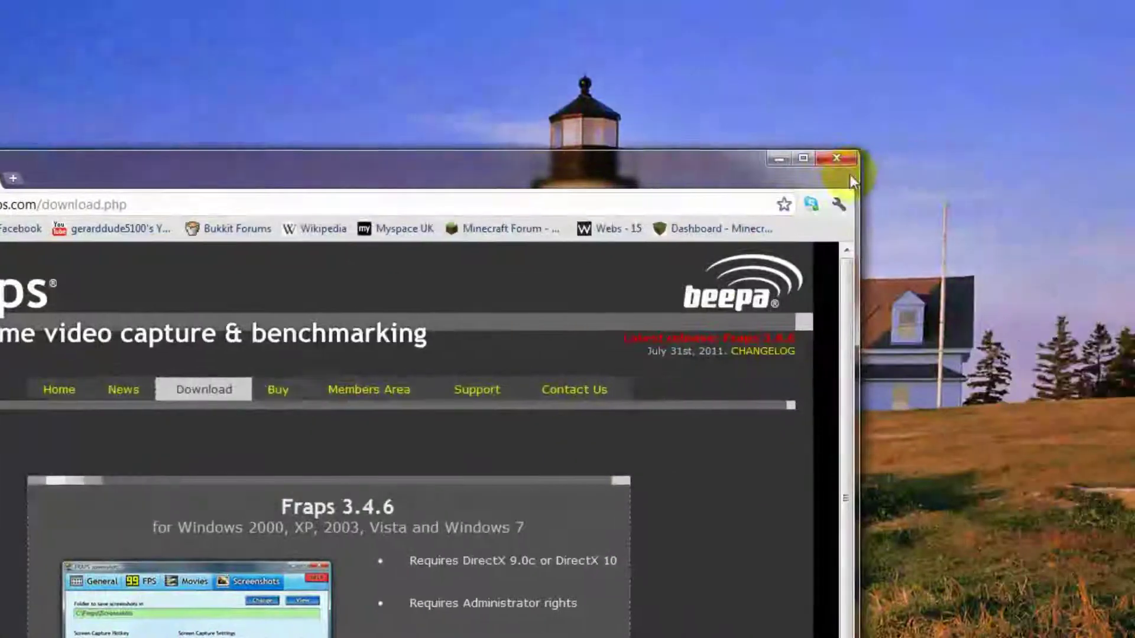
left_click(842, 161)
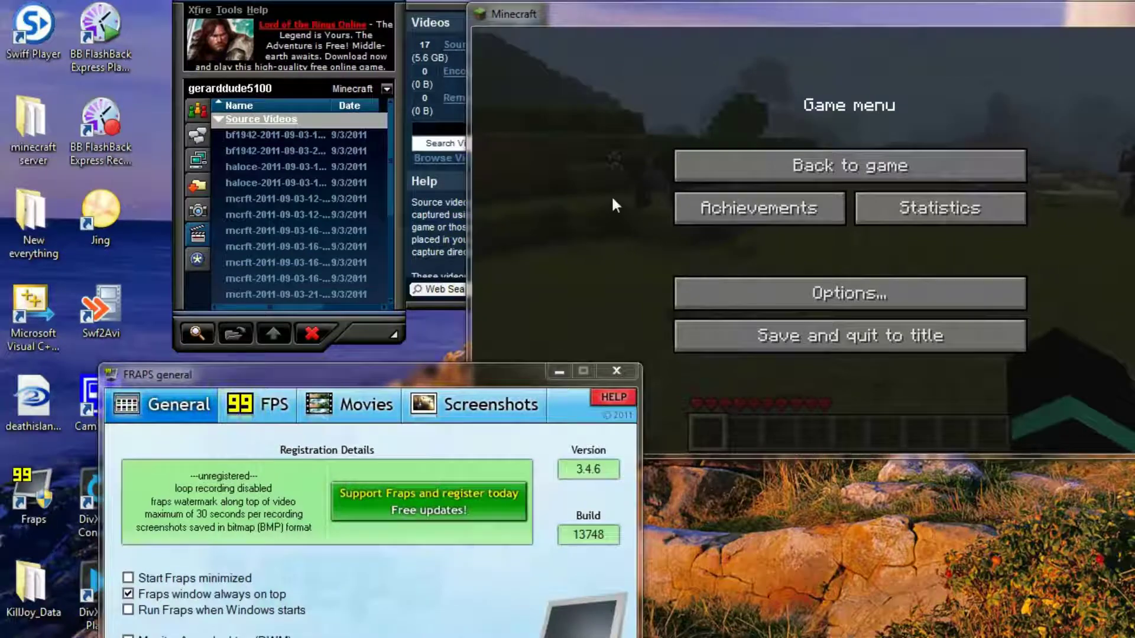
Resume the paused Minecraft game, walk a short way through the world and pause it again
key("Escape")
key("w")
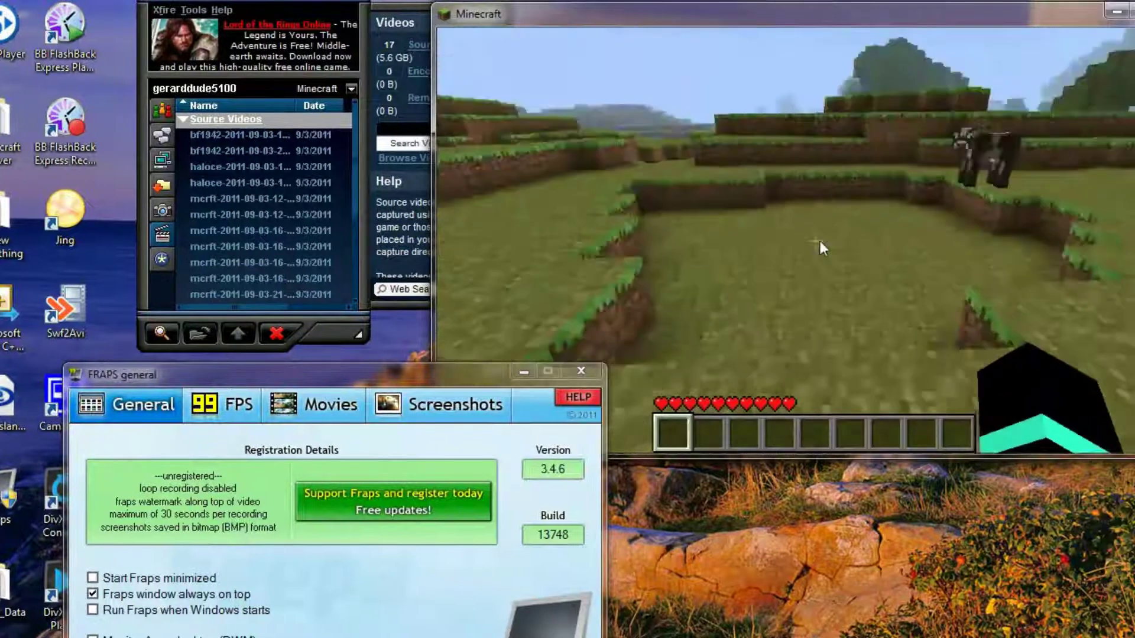
key("Escape")
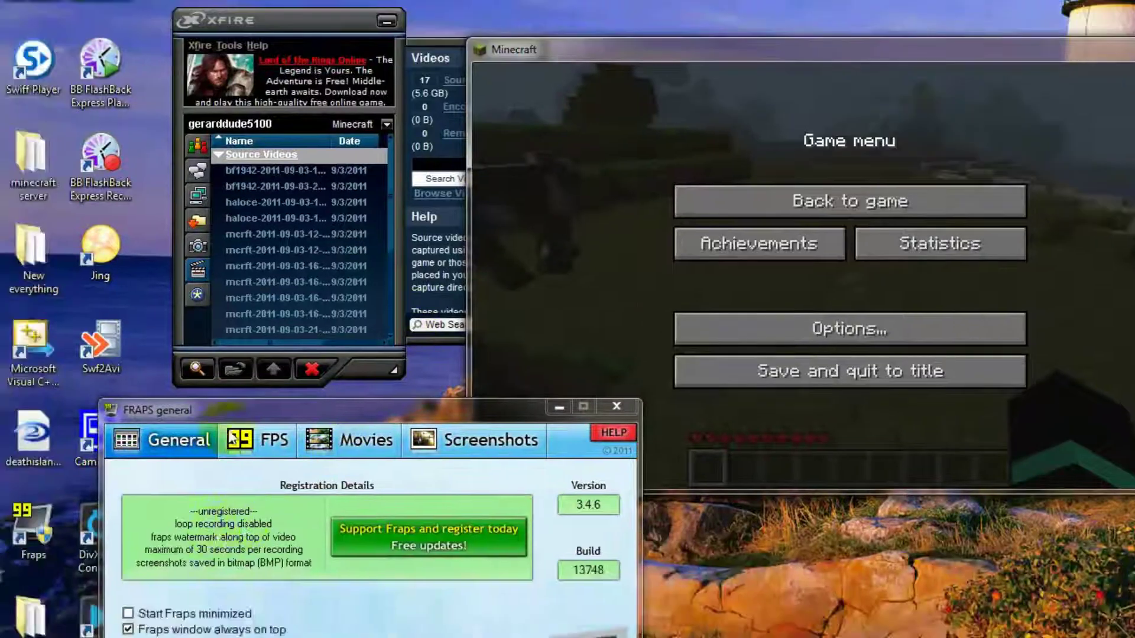
Show the FPS settings in Fraps, and resume the paused Minecraft game to walk and jump across the grassy terrain
left_click(192, 546)
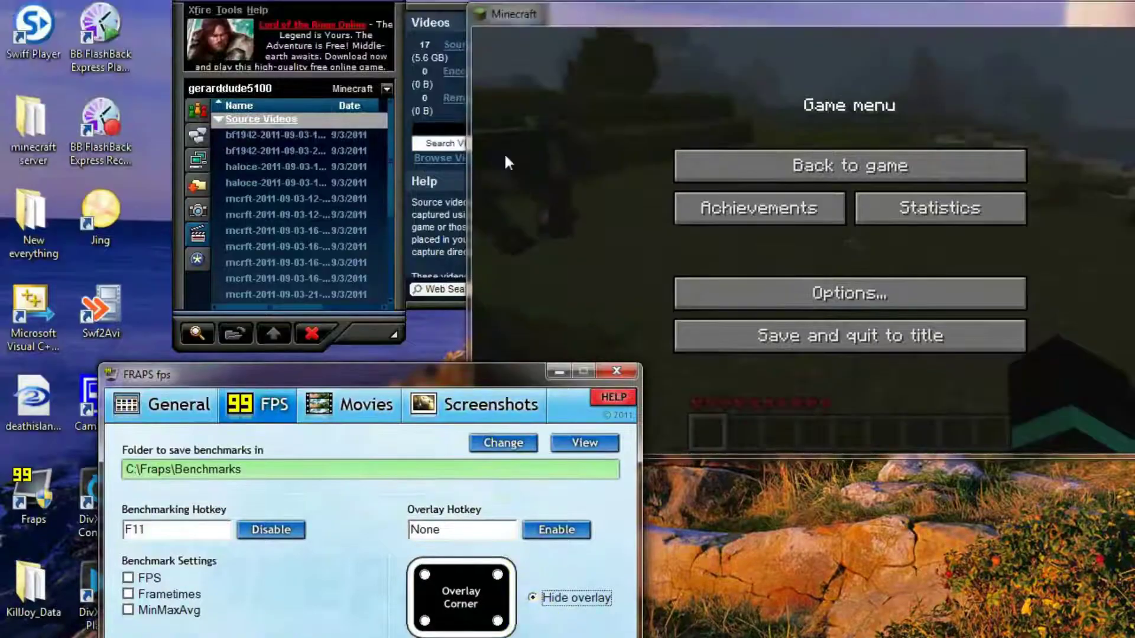
left_click(850, 166)
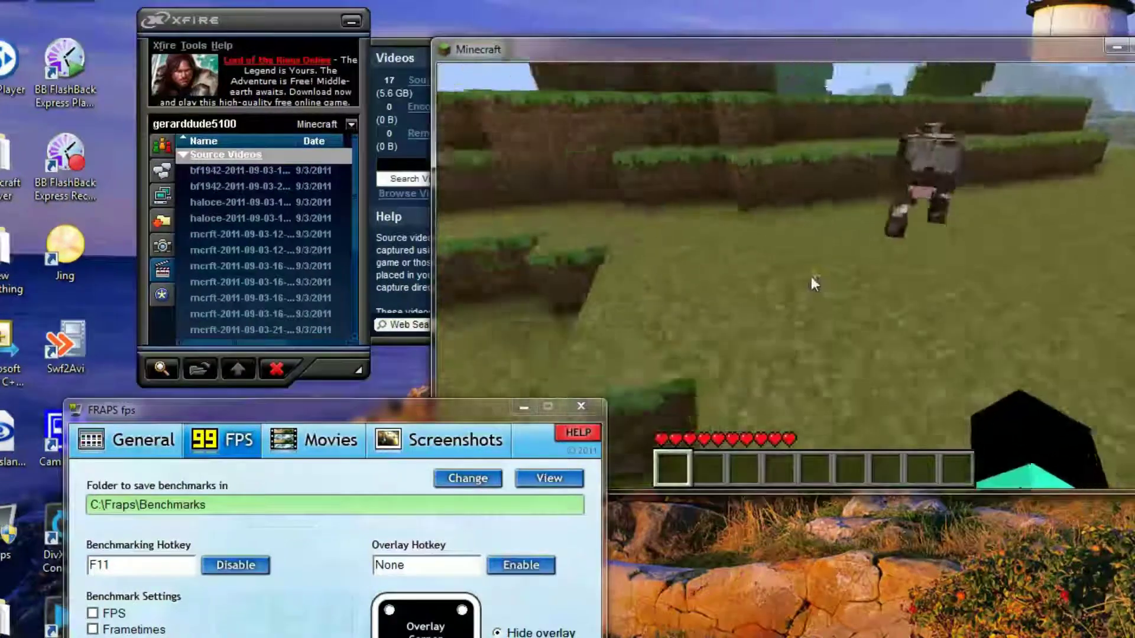
key("w")
key("space")
key("space")
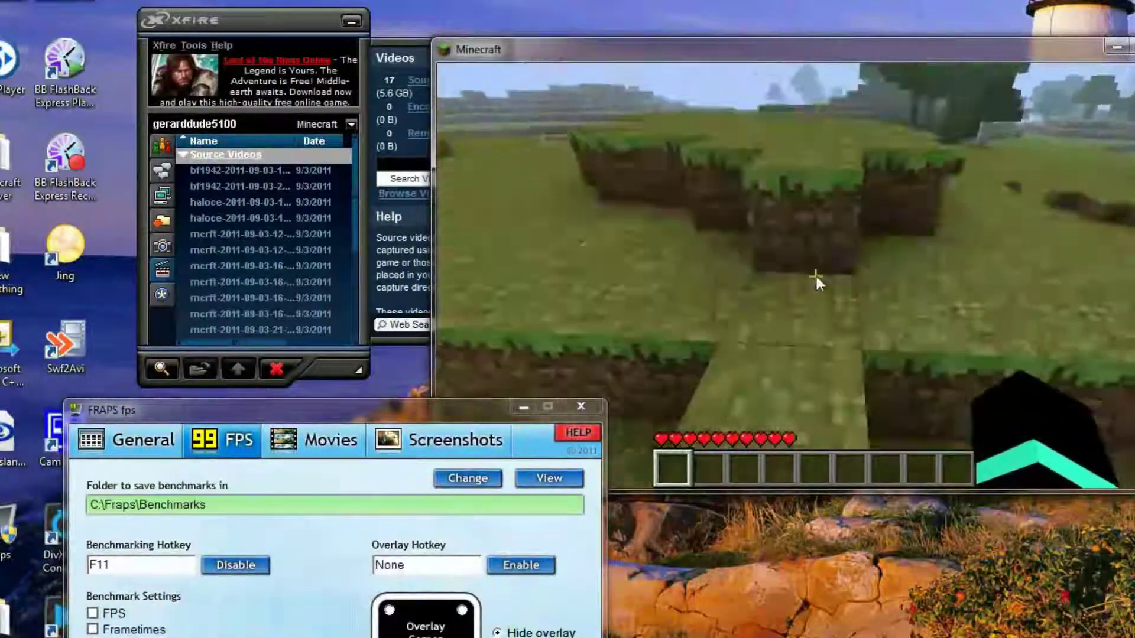
key("w")
key("space")
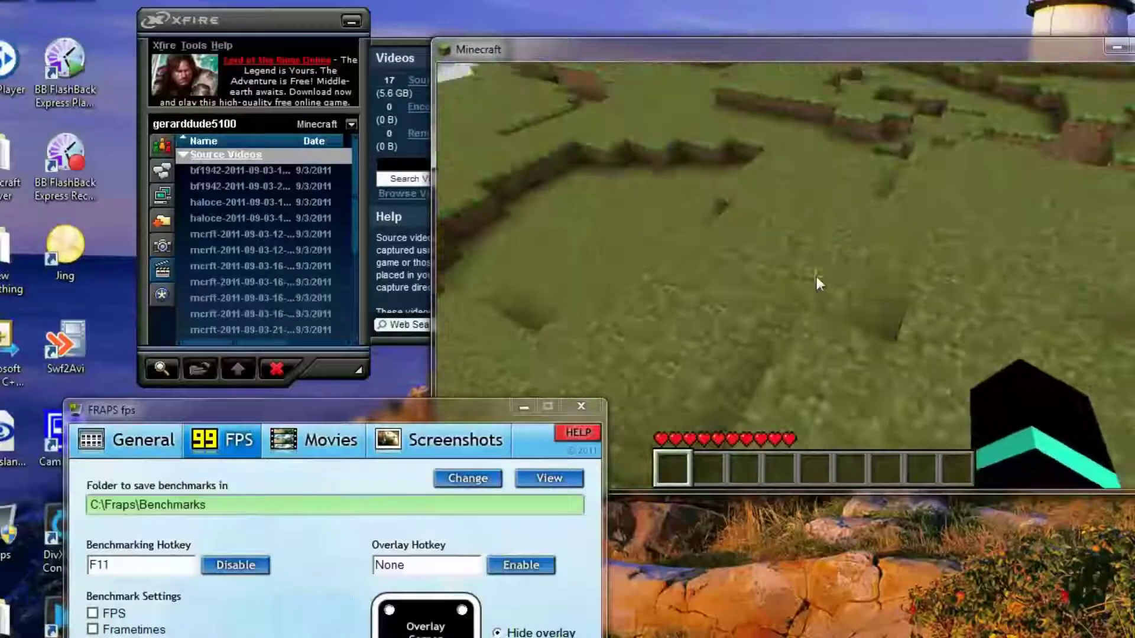
key("w")
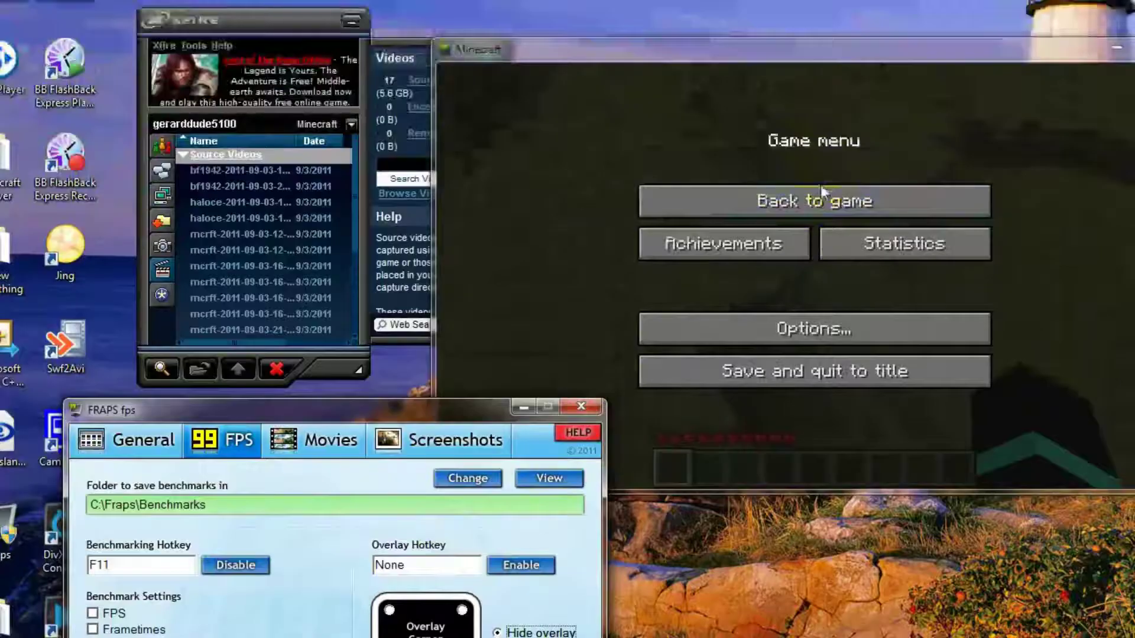
Return to the paused Minecraft game and start an Xfire video recording of the gameplay
left_click(819, 21)
key("w")
key("F6")
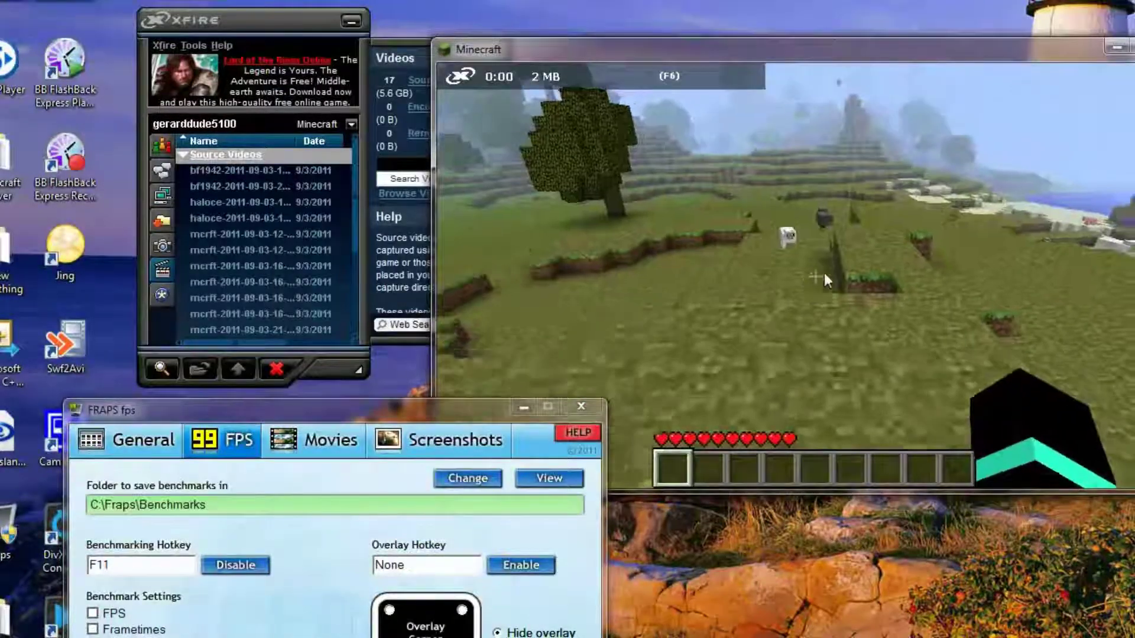
Walk and jump across the fields past the cows and the lake while Xfire records, and pause the game
key("w")
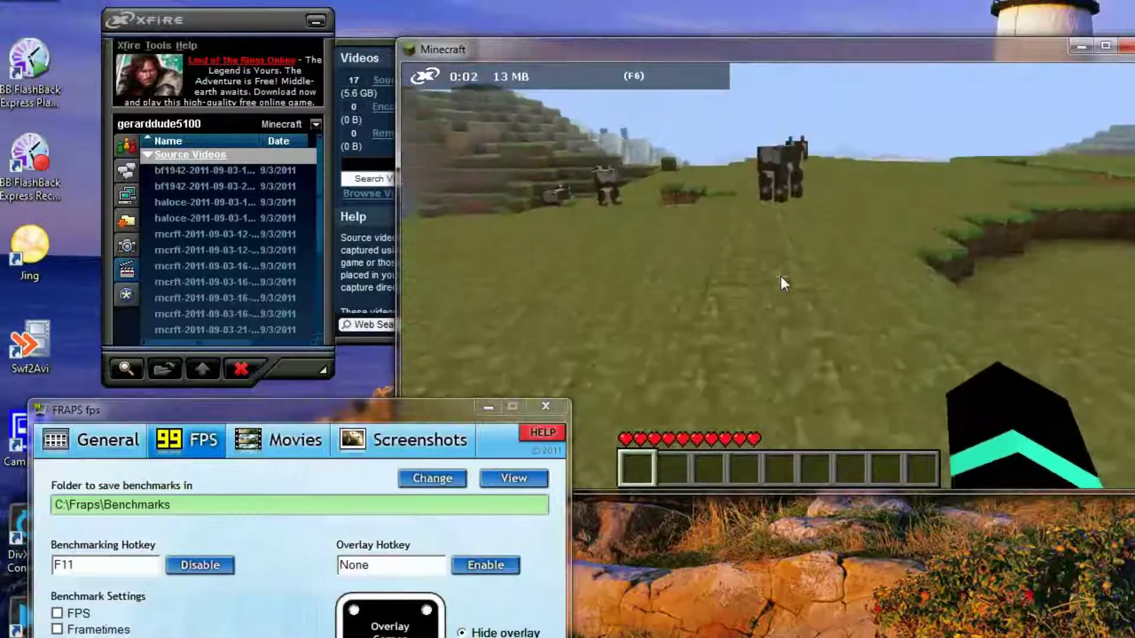
key("w")
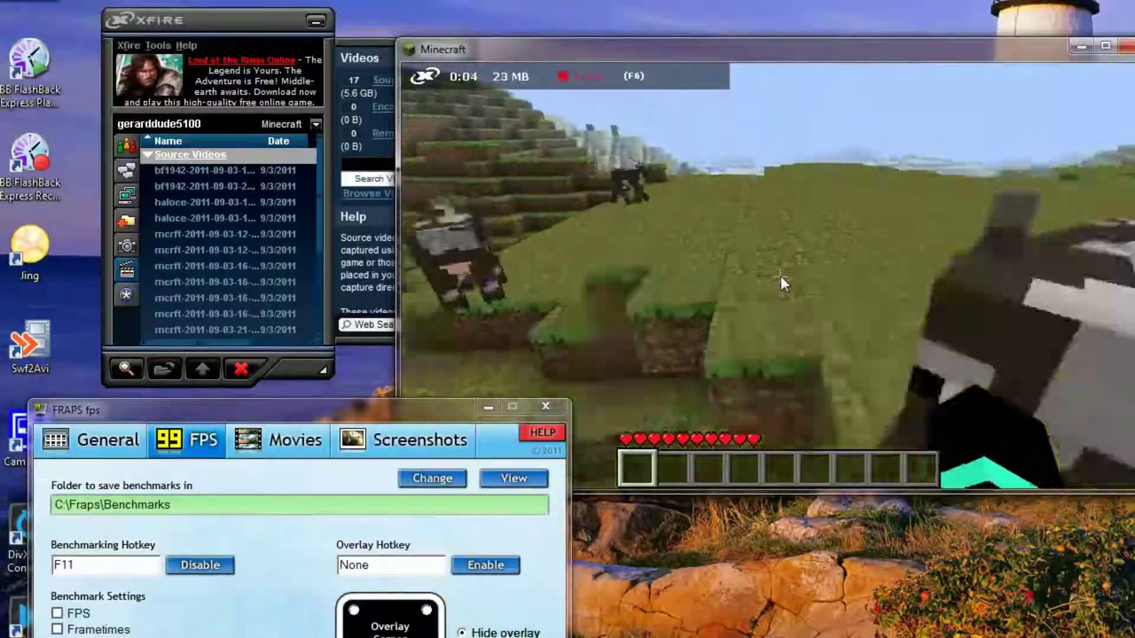
key("w")
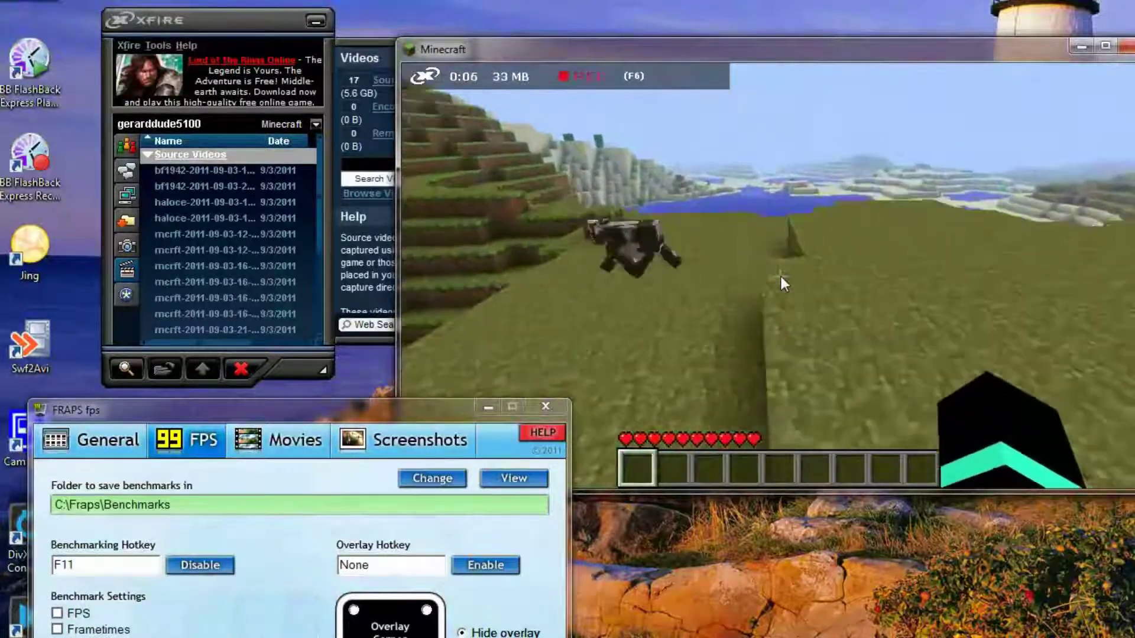
key("w")
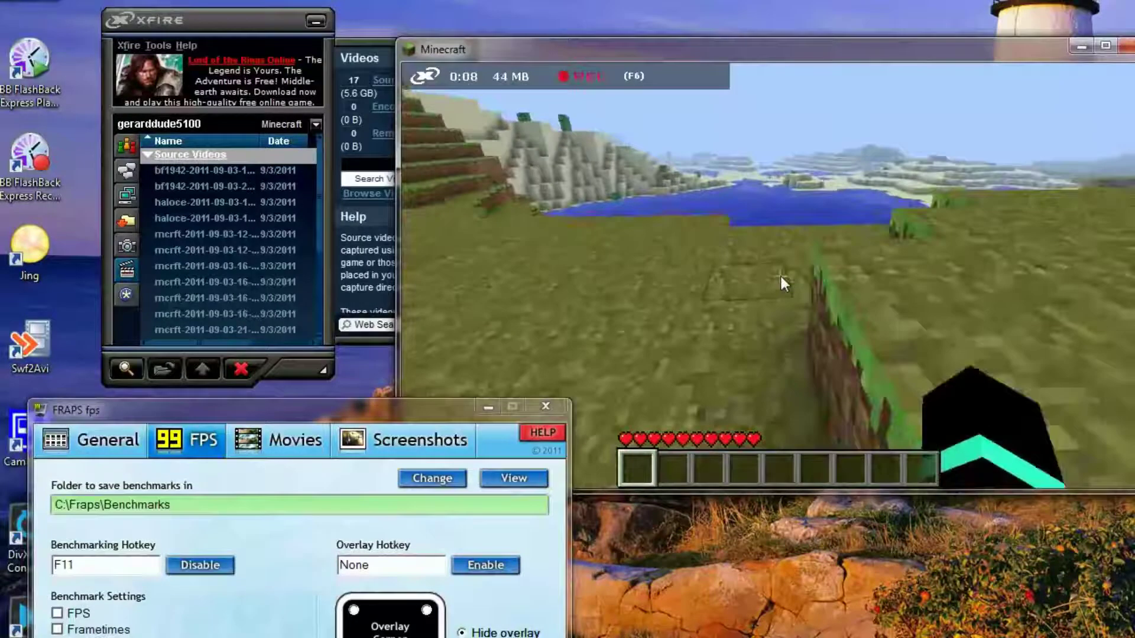
key("w")
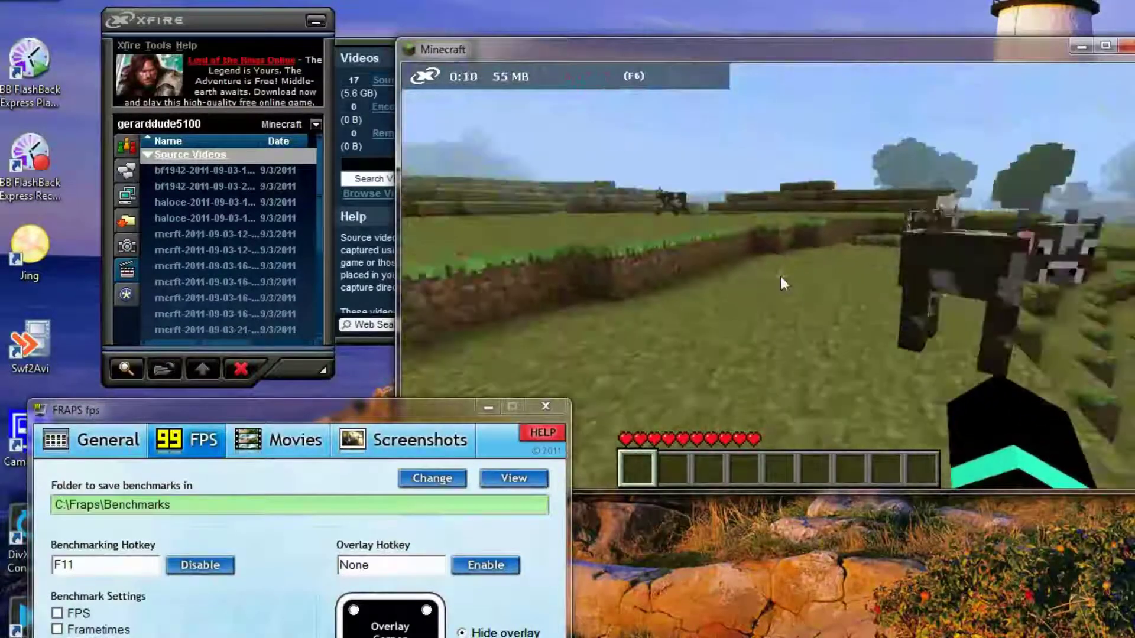
key("w")
key("space")
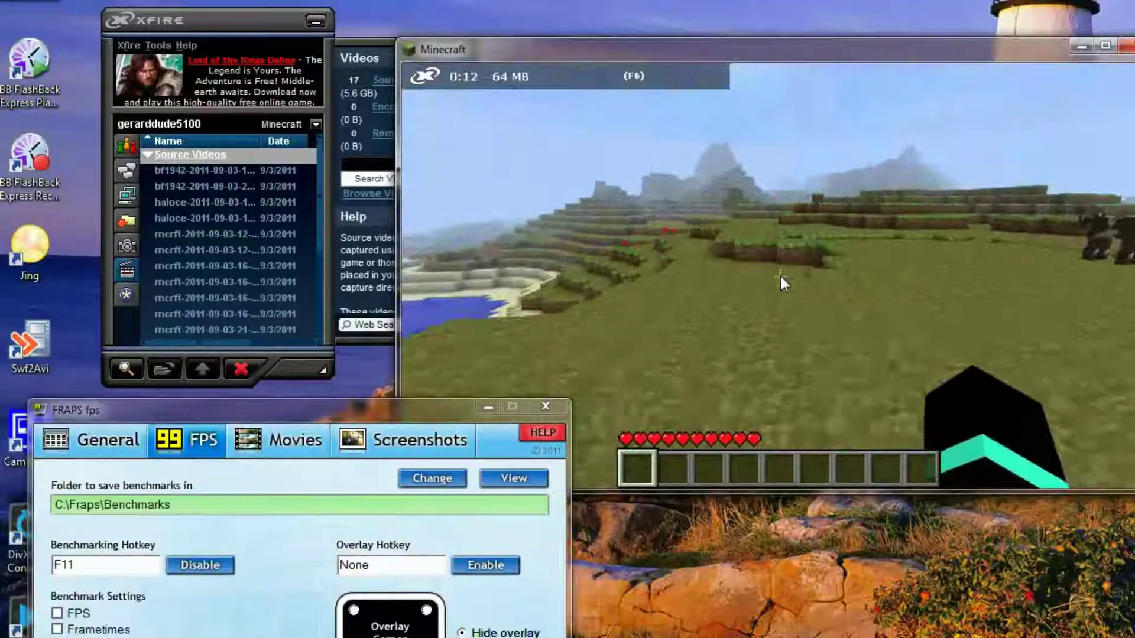
key("w")
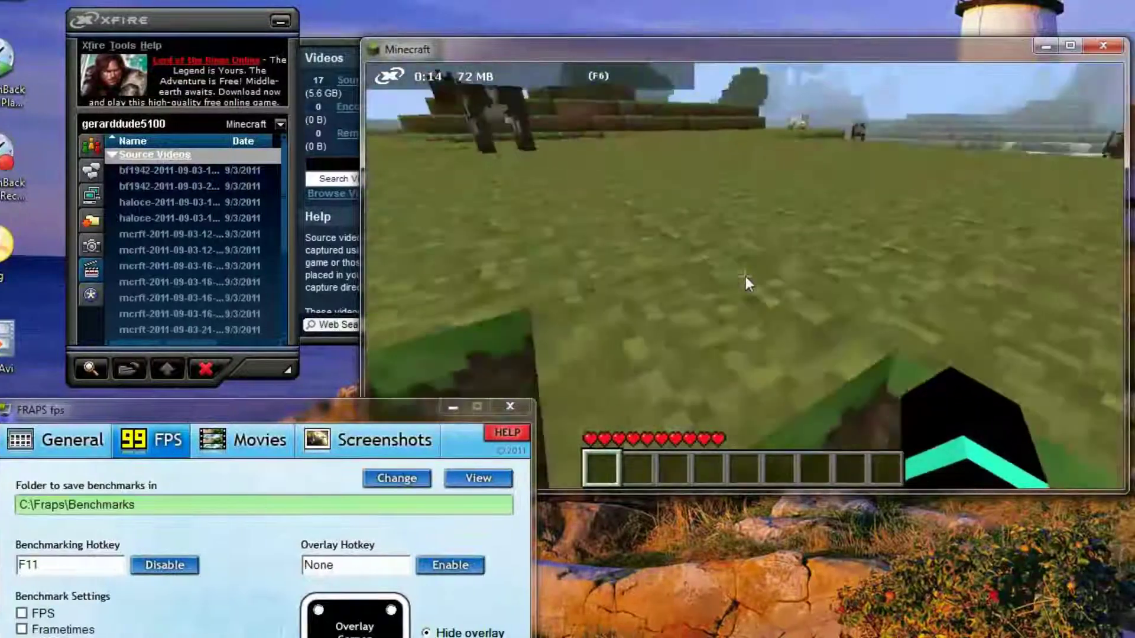
key("w")
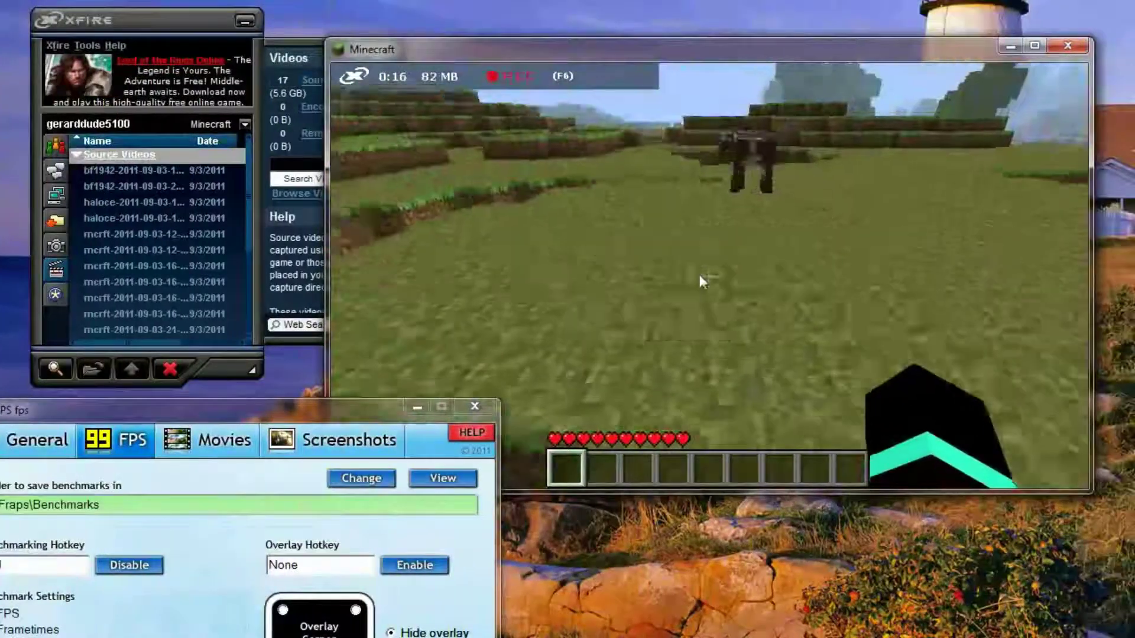
key("w")
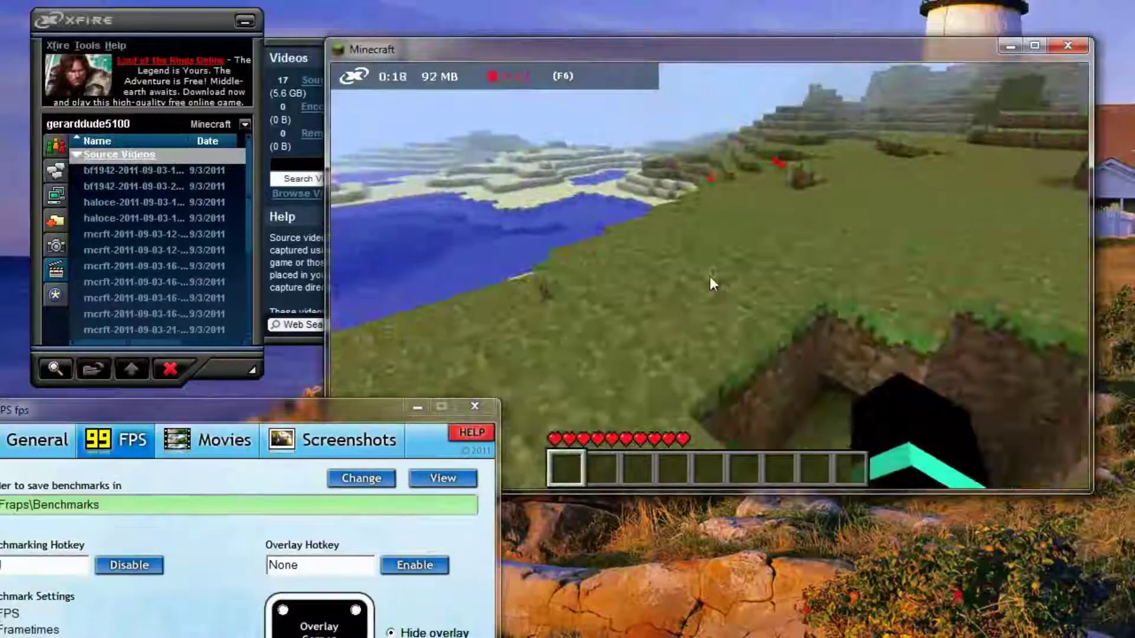
key("space")
key("Escape")
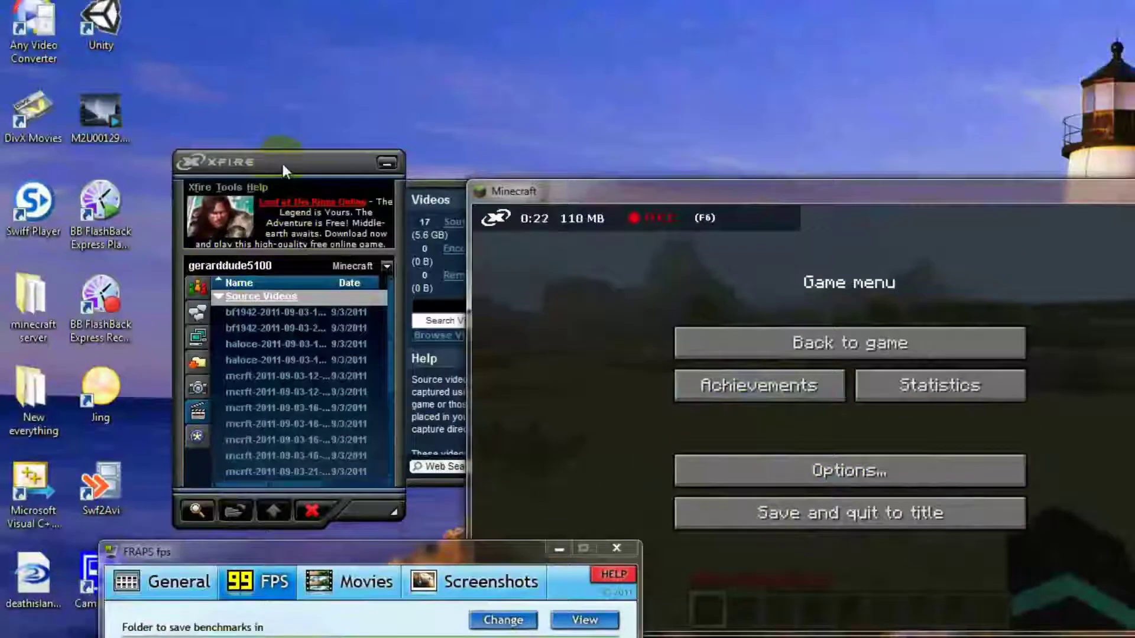
Shift the Xfire window slightly away from the Minecraft window and bring the Fraps window into focus
left_click_drag(285, 131, 250, 107)
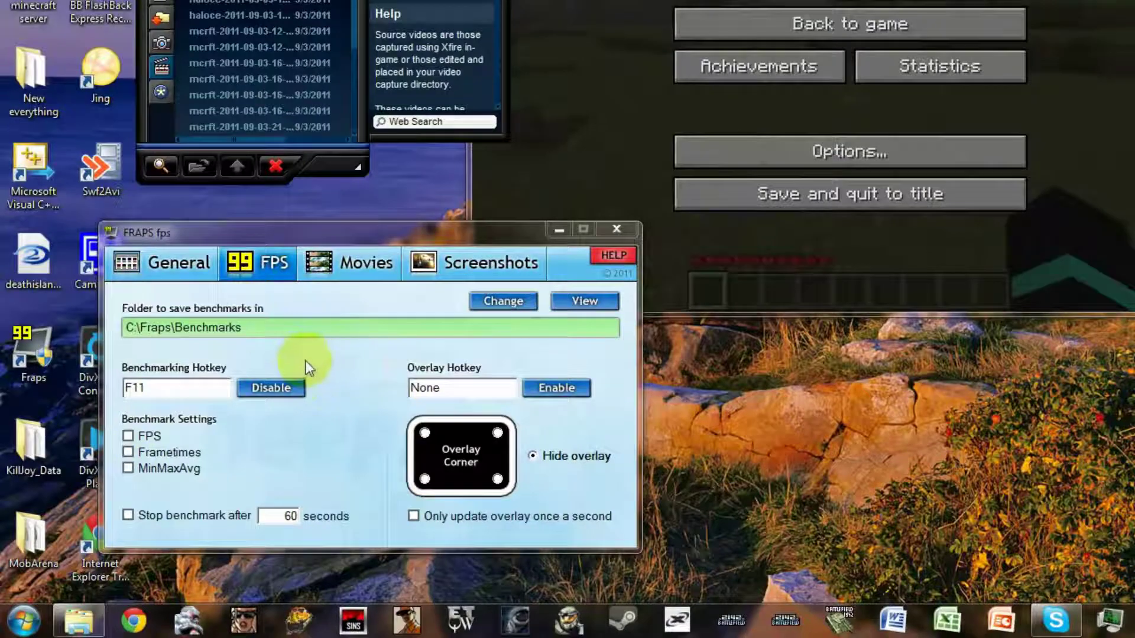
left_click(343, 386)
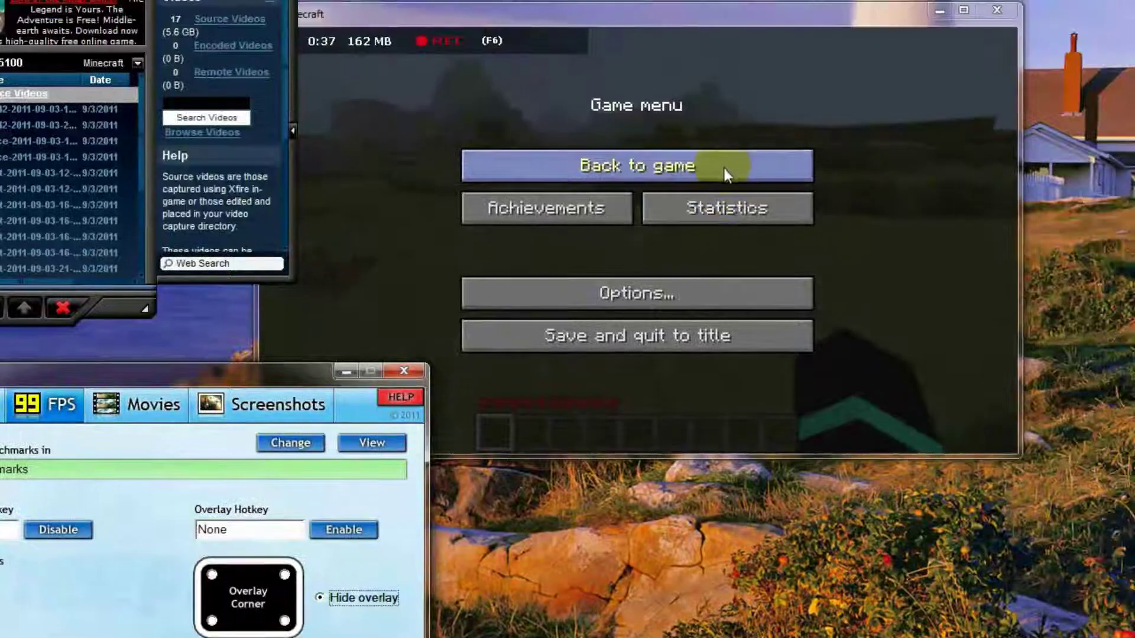
Resume the paused Minecraft game and keep walking and jumping over the grassy terrain while Xfire records
left_click(937, 29)
key("w")
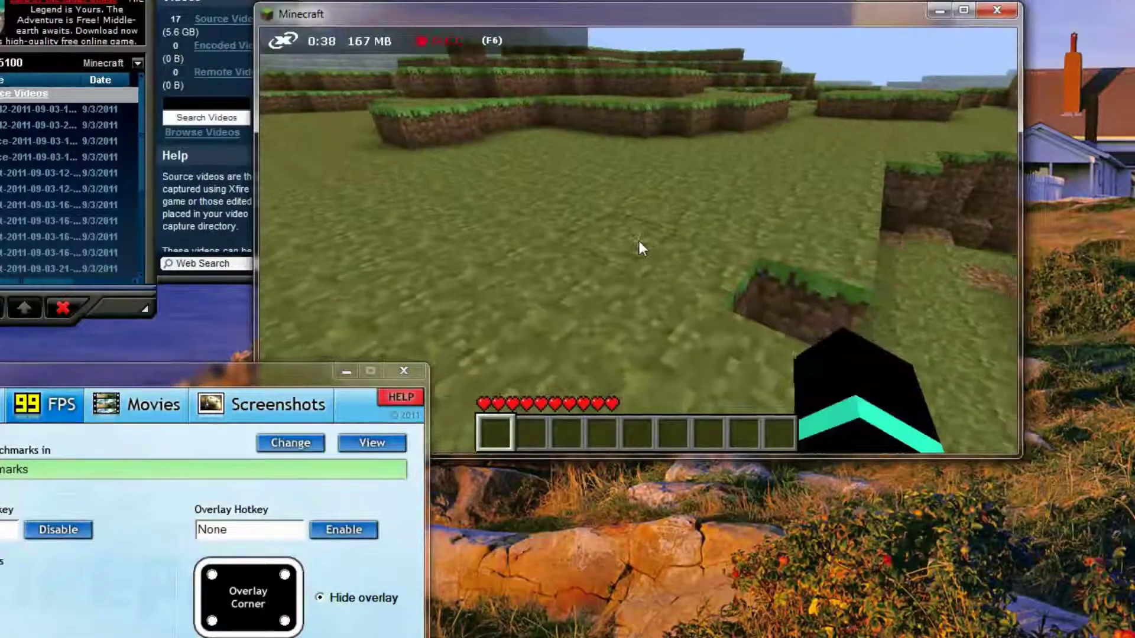
key("w")
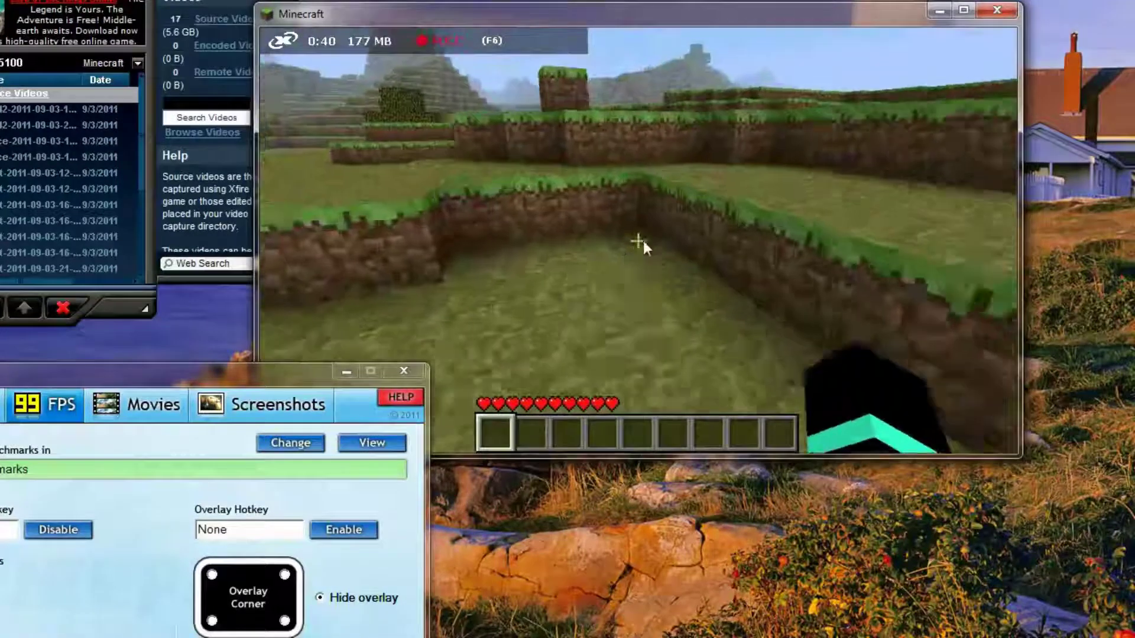
key("w")
key("space")
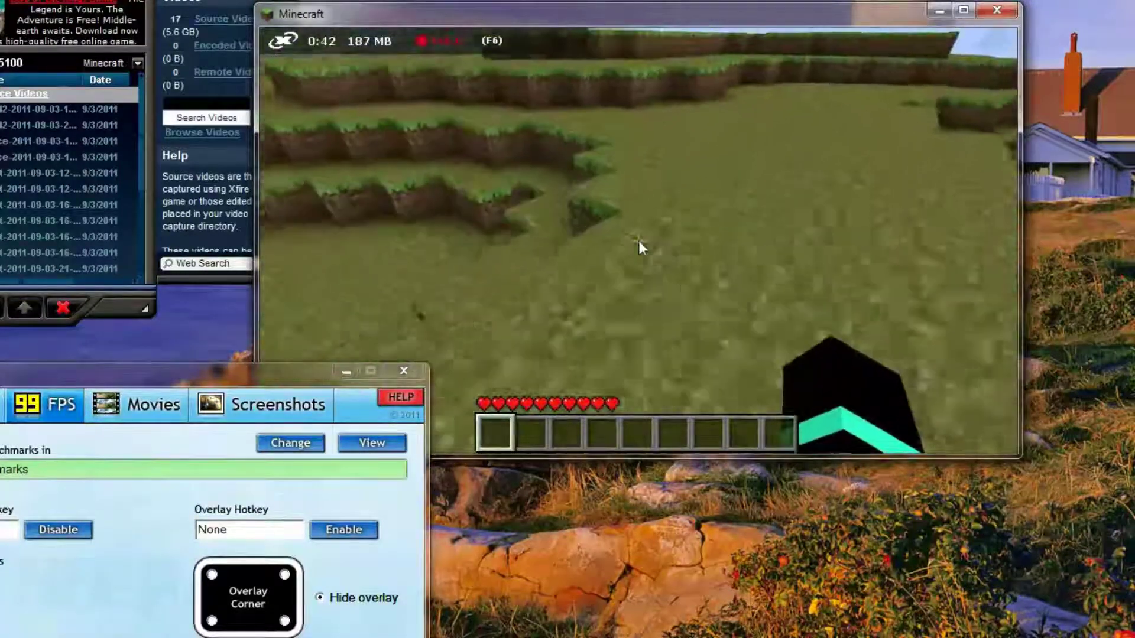
key("w")
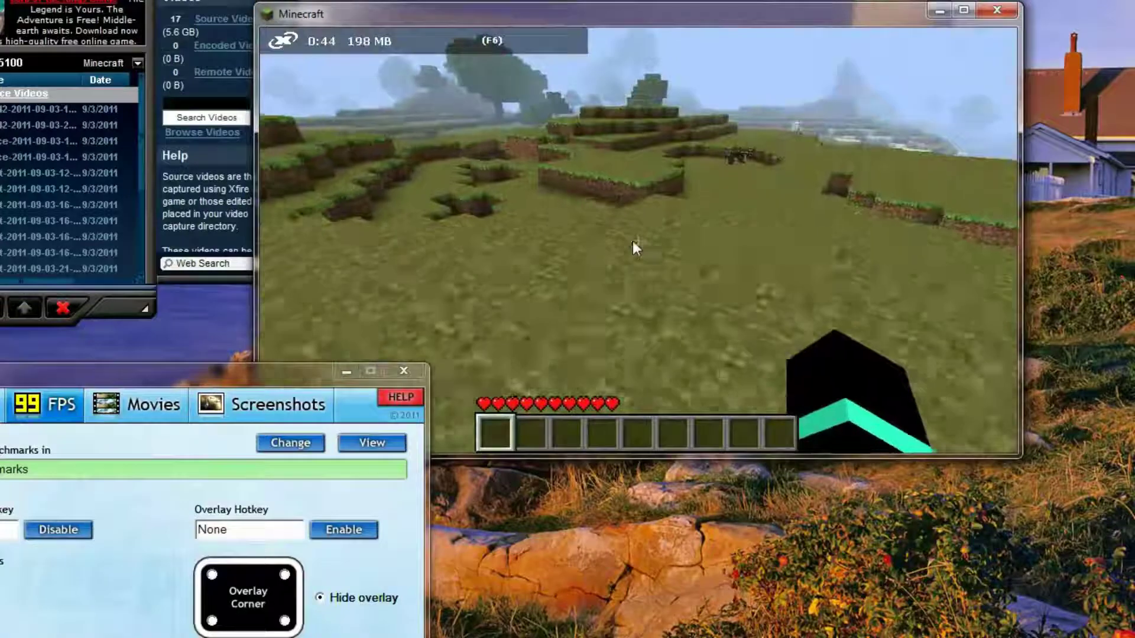
key("w")
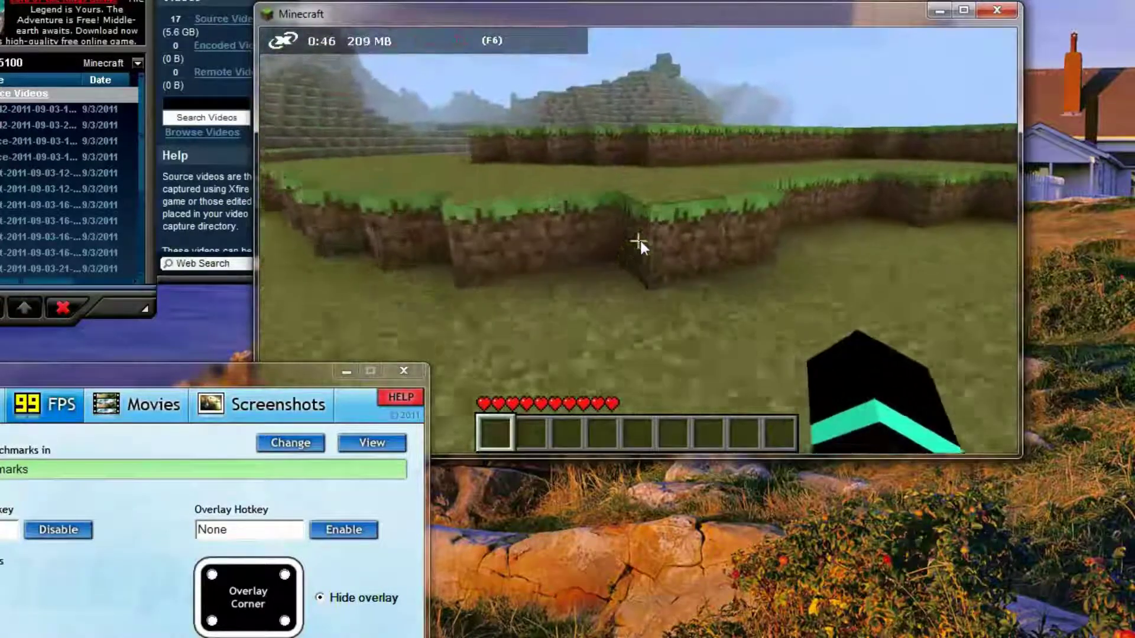
key("w")
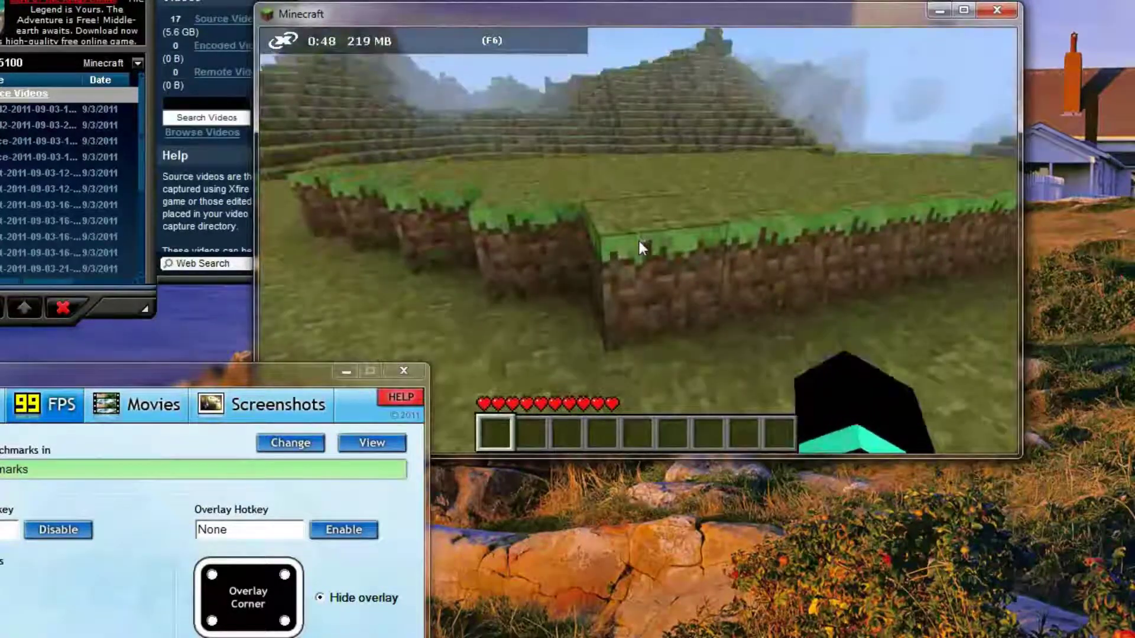
key("space")
key("w")
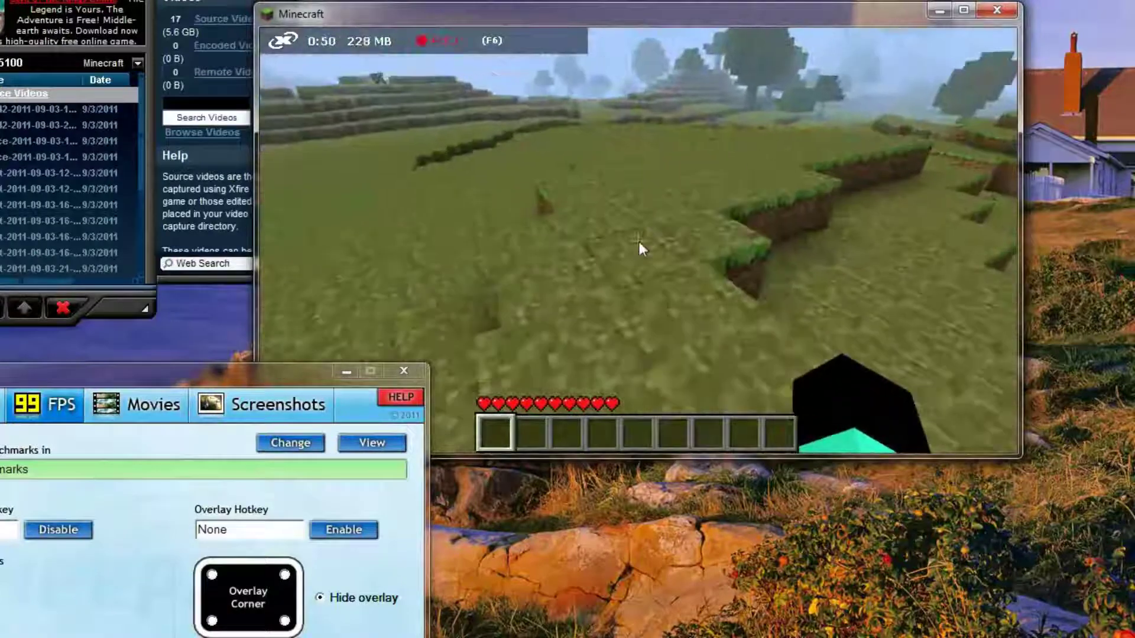
key("w")
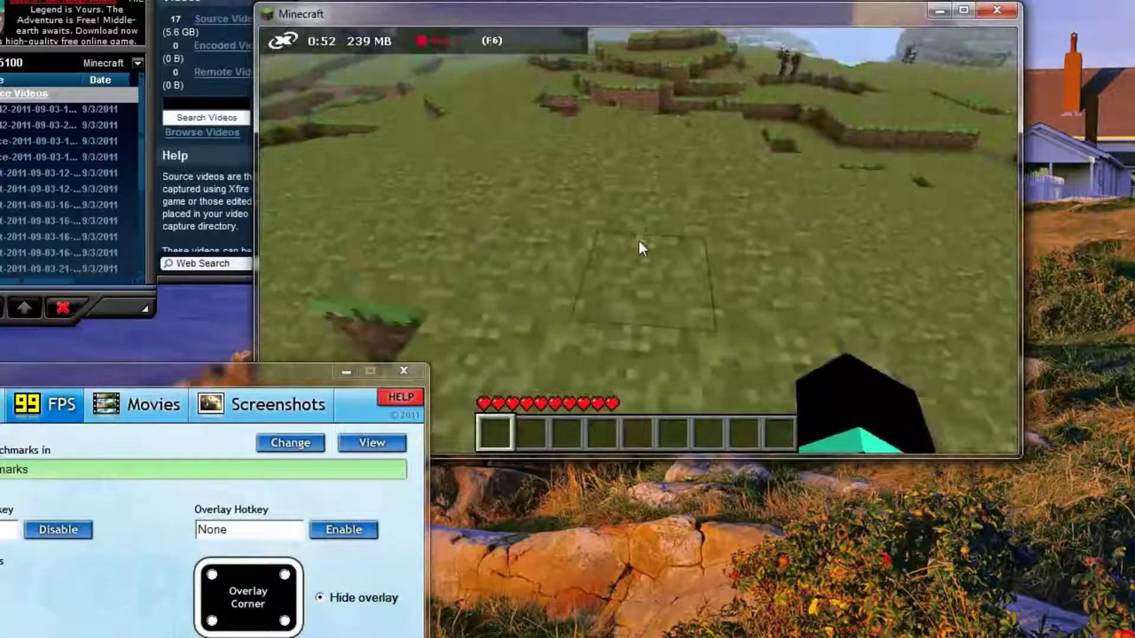
key("w")
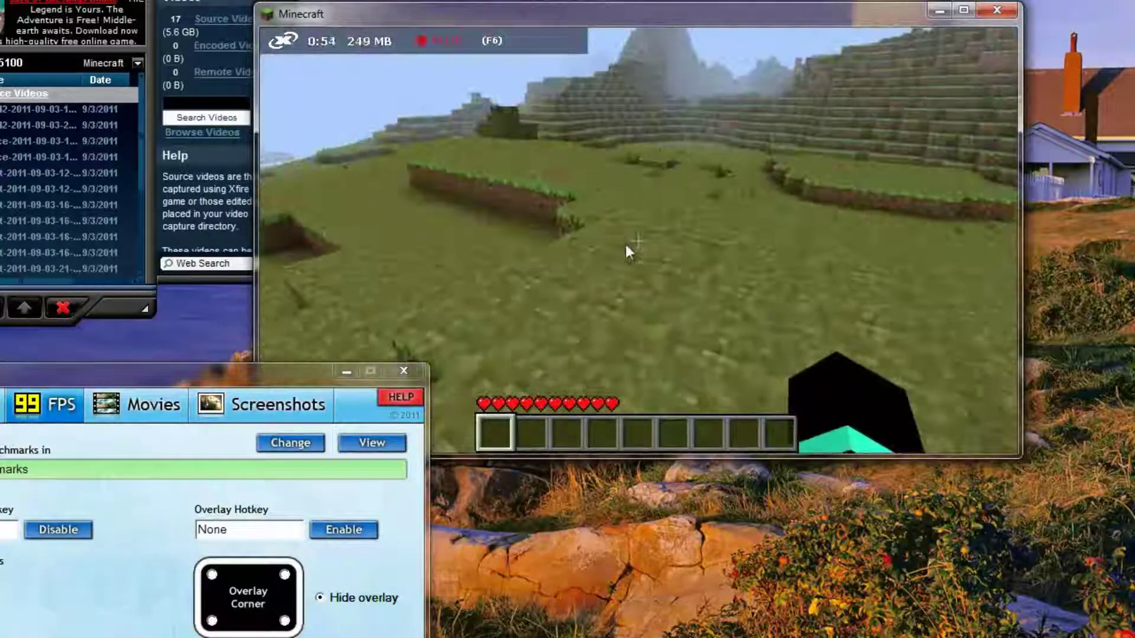
key("w")
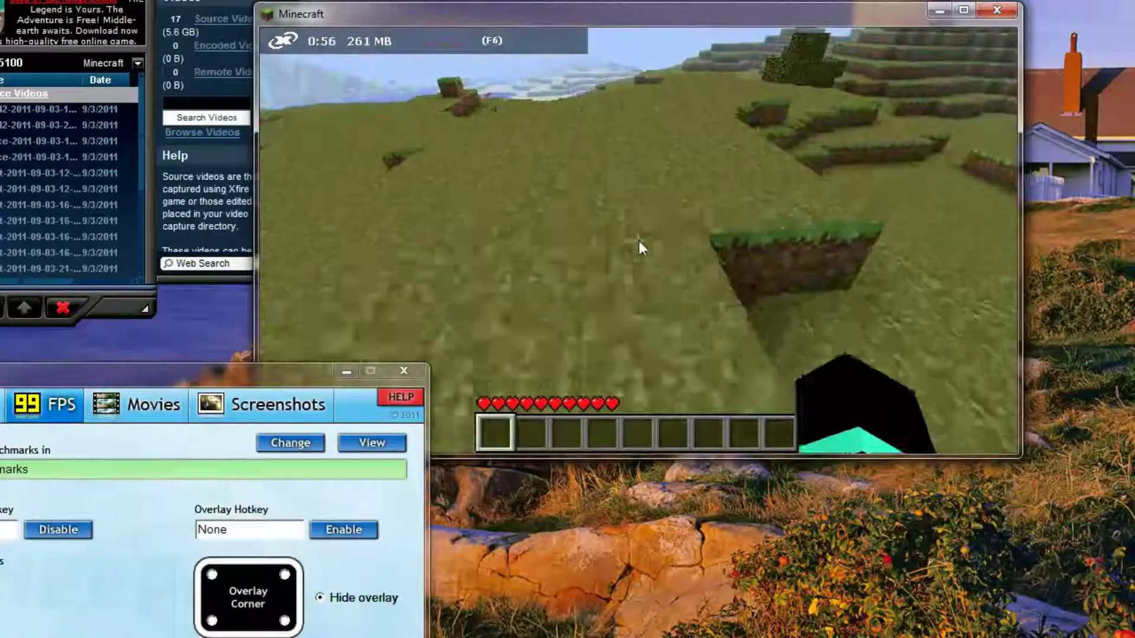
key("w")
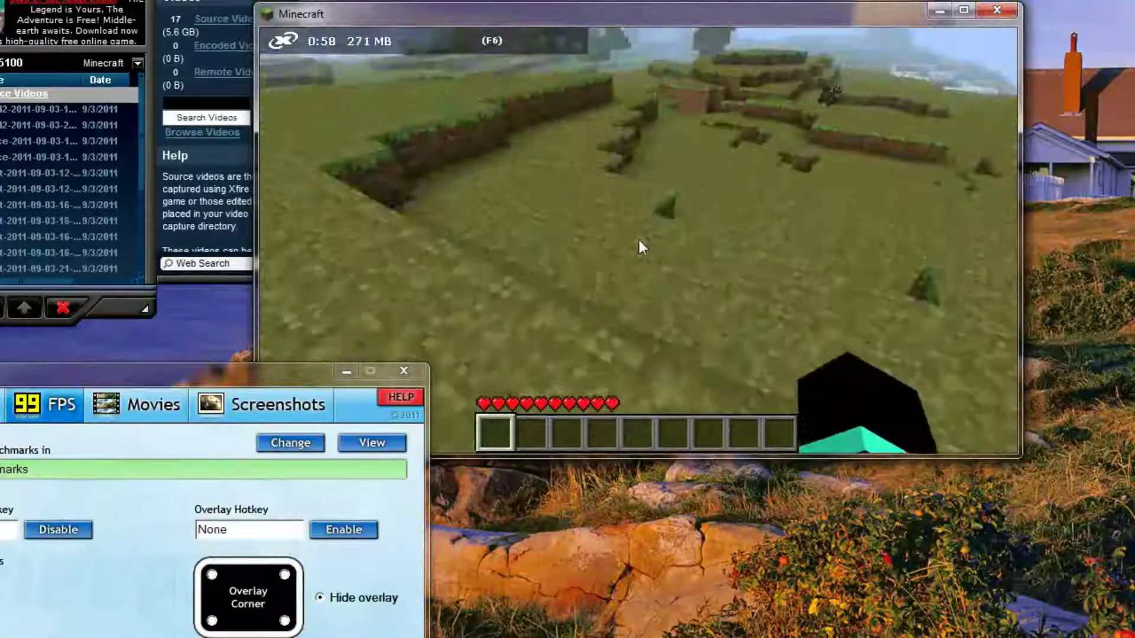
key("w")
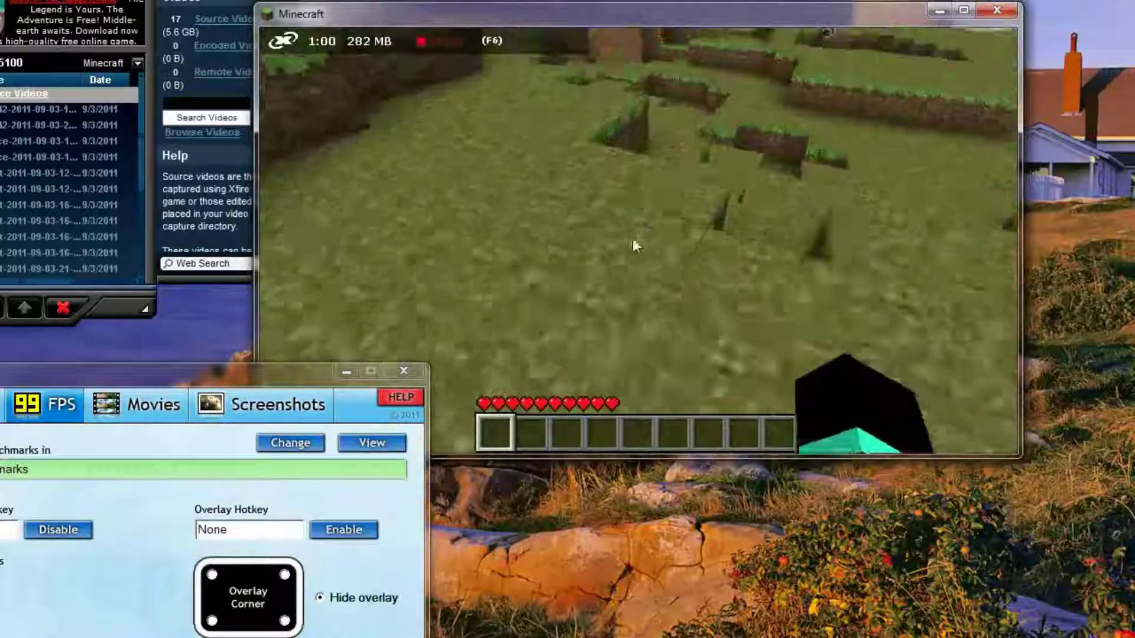